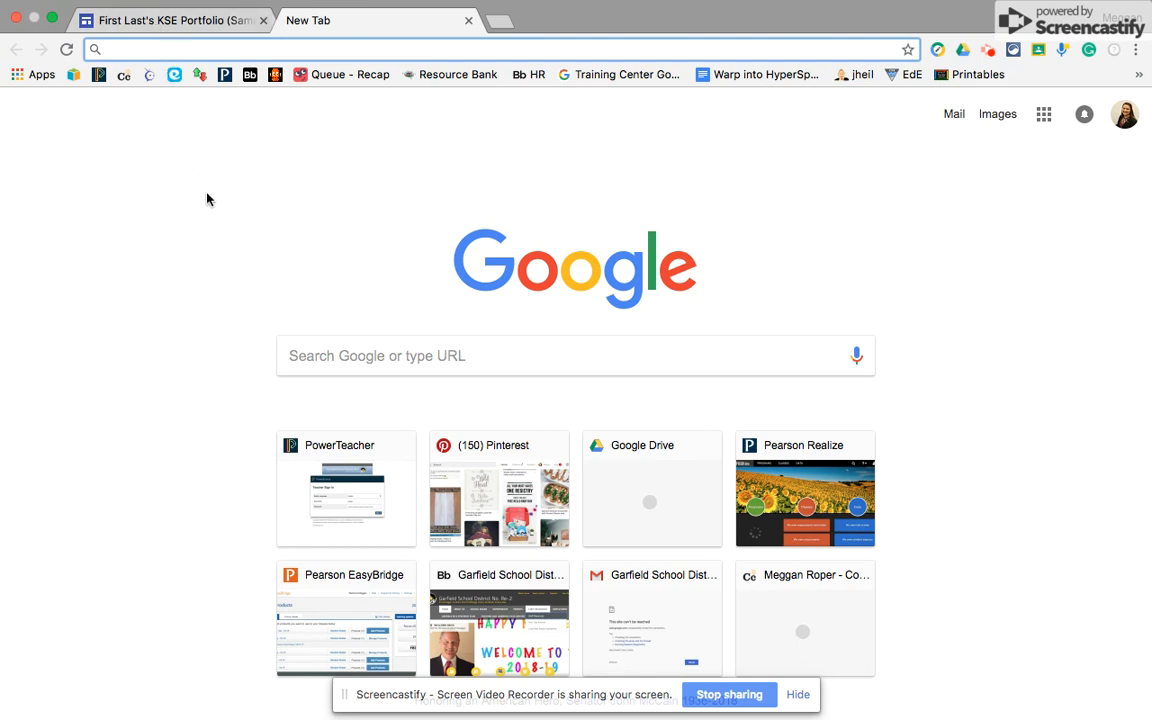
- Return to the sample KSE portfolio site's browser tab
left_click(157, 32)
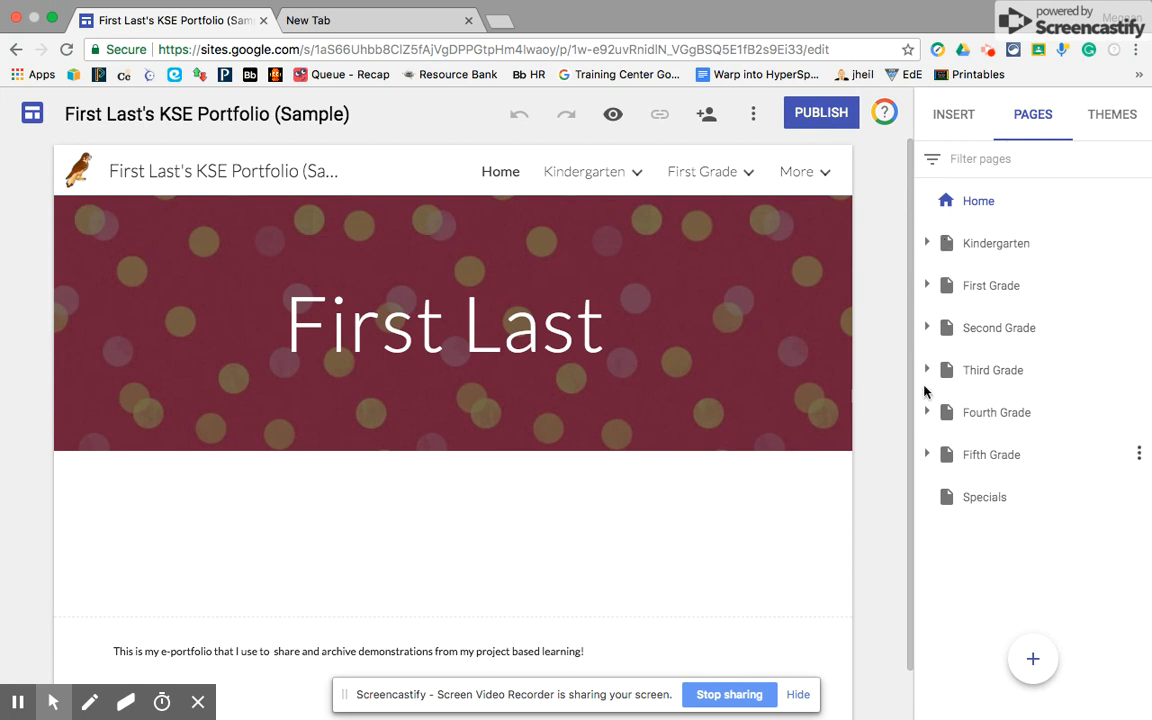
- Preview the sample's Kindergarten and Third Grade subpages, then switch to the blank new tab
left_click(926, 244)
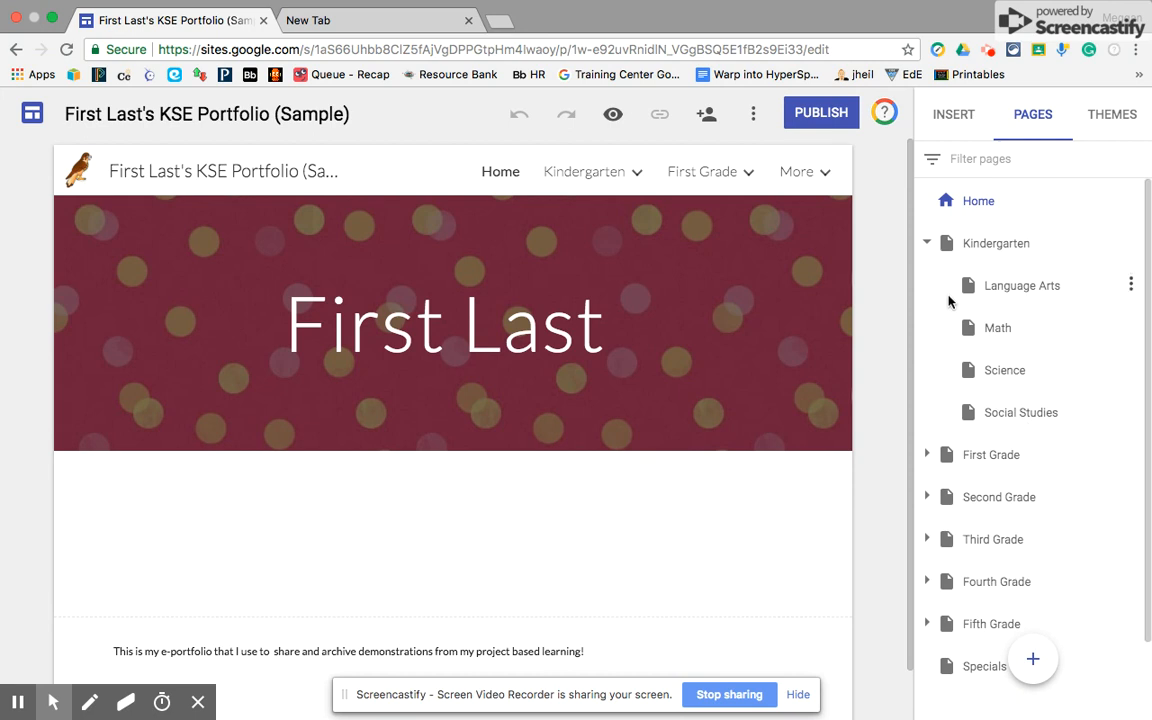
left_click(927, 244)
left_click(927, 370)
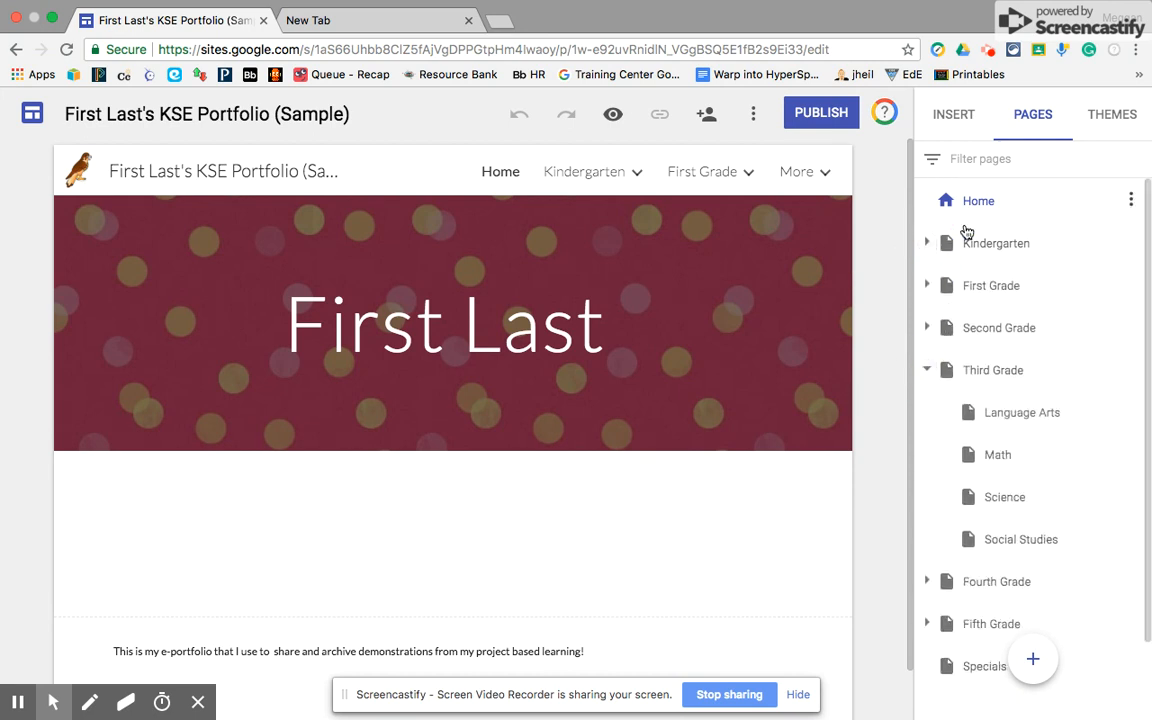
left_click(927, 371)
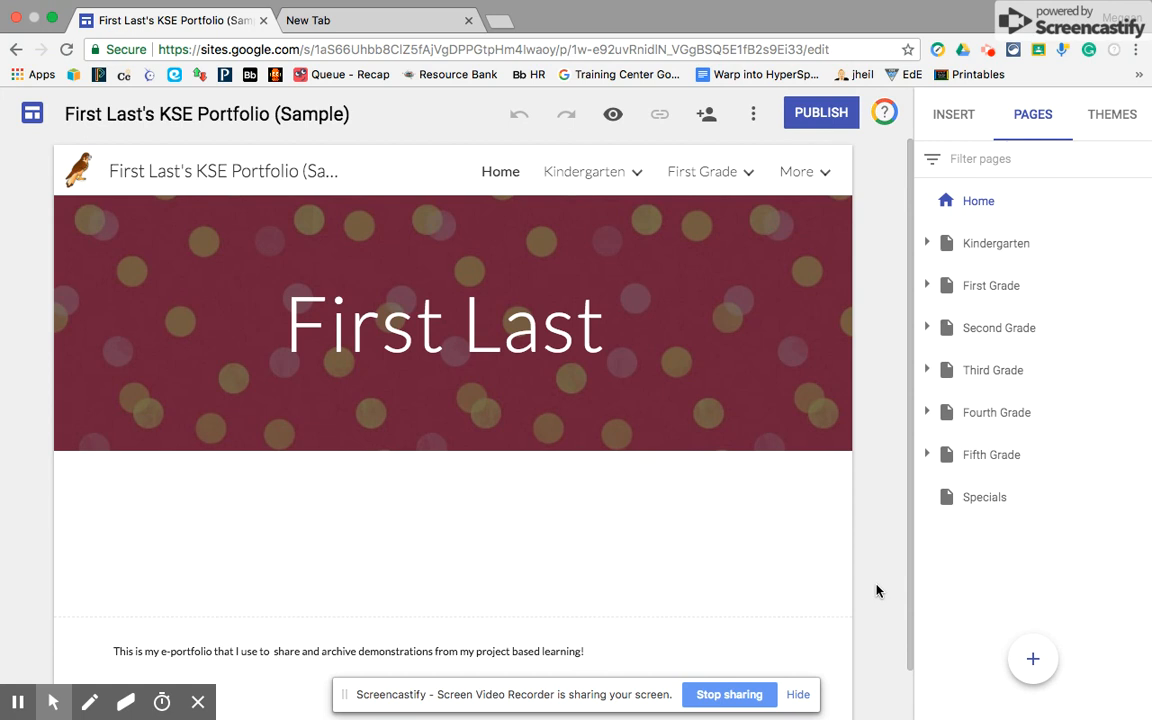
mouse_move(404, 388)
mouse_move(576, 635)
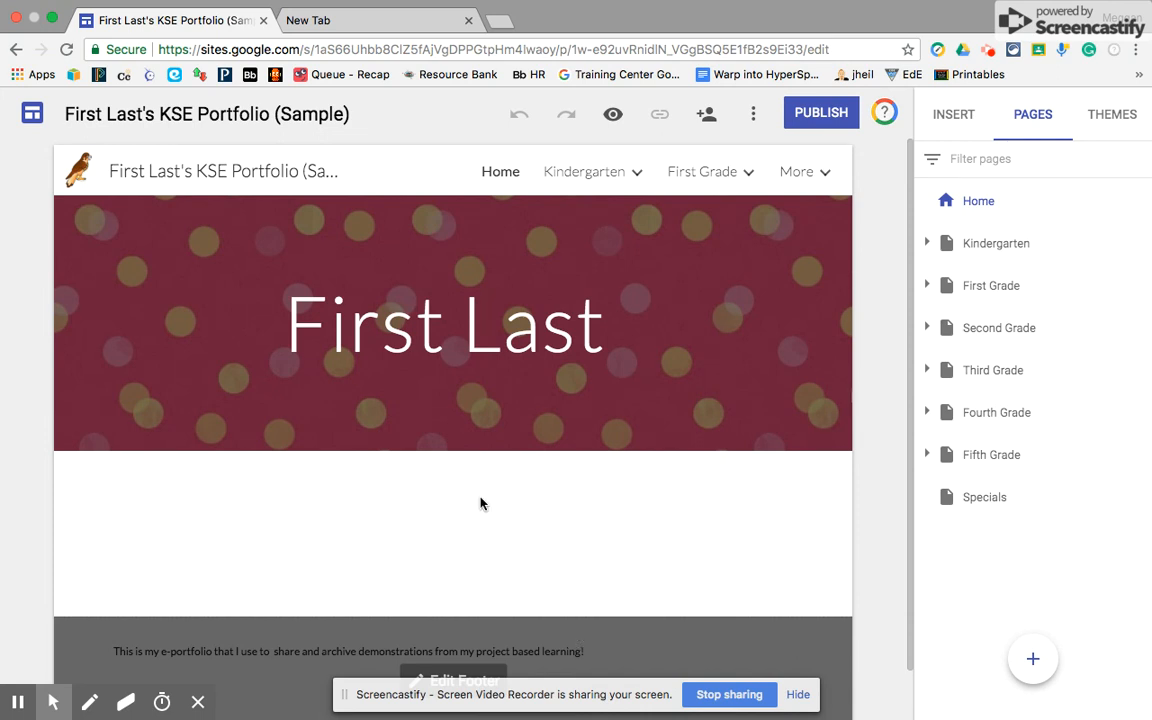
left_click(383, 42)
- Search Google for 'google sites' and open the Google Sites result
left_click(358, 349)
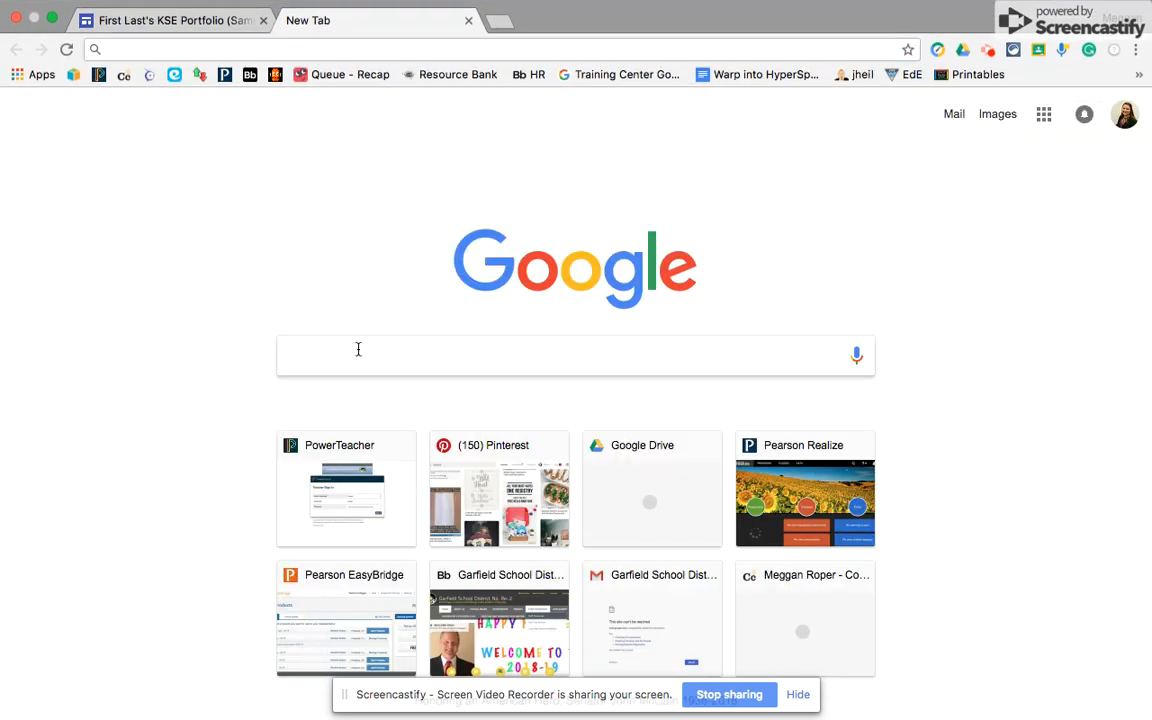
type("google site")
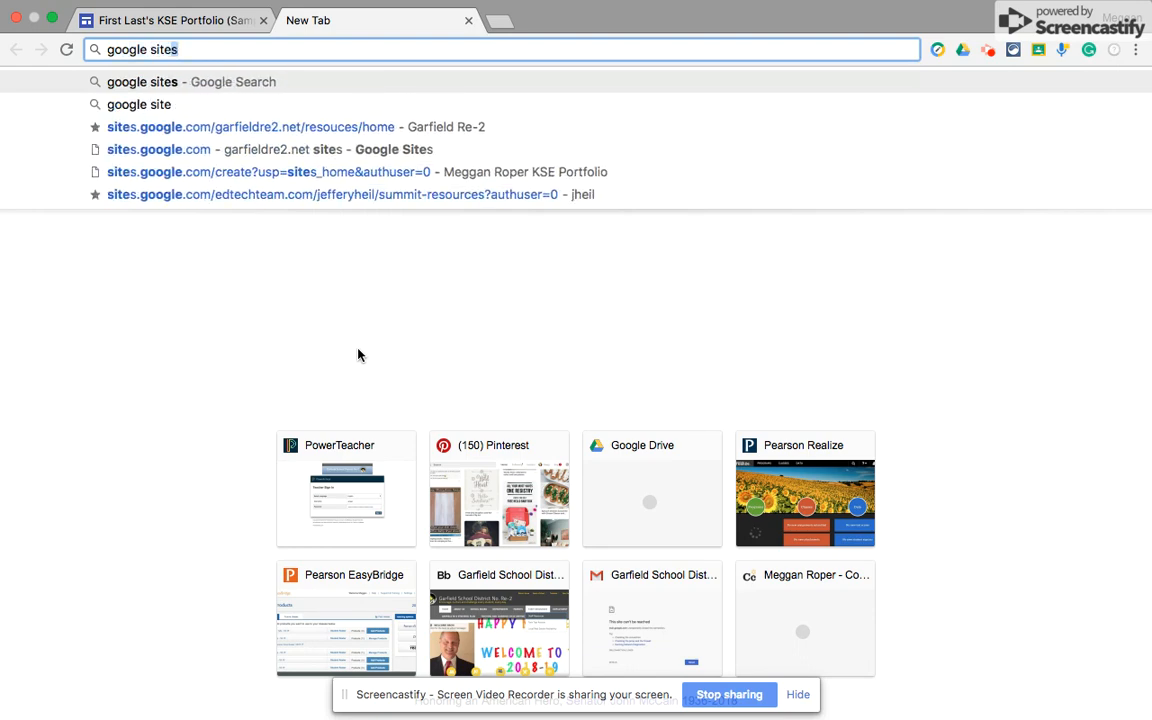
type("s")
key("Return")
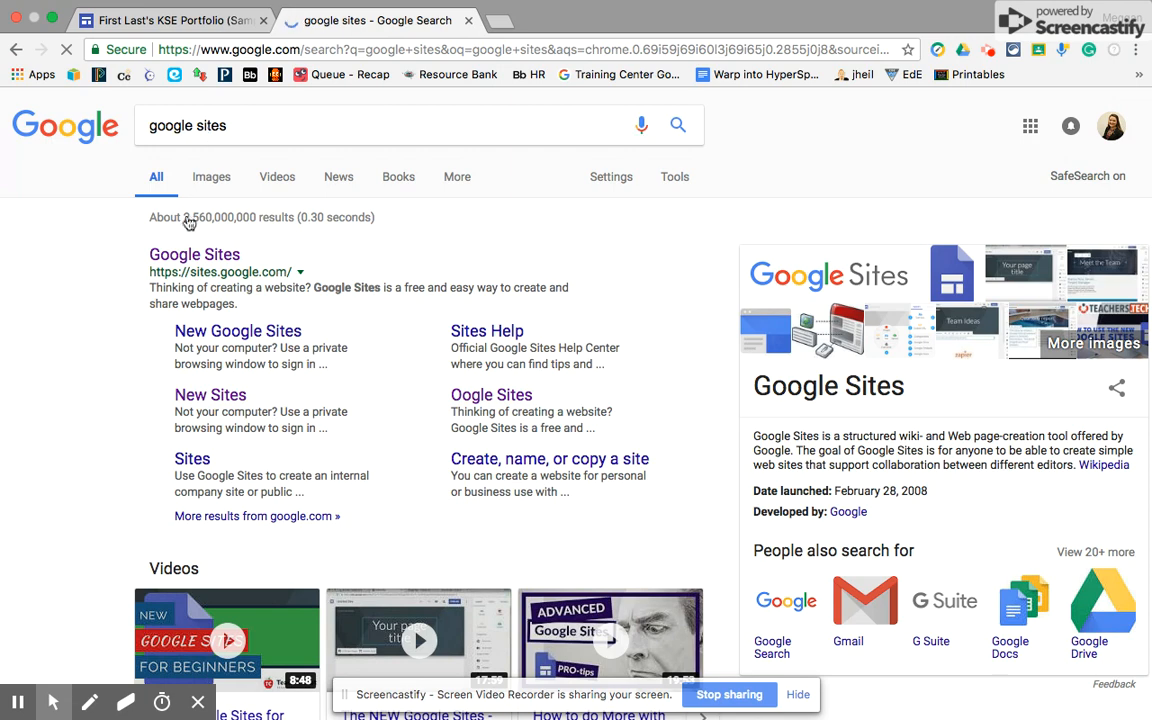
left_click(177, 256)
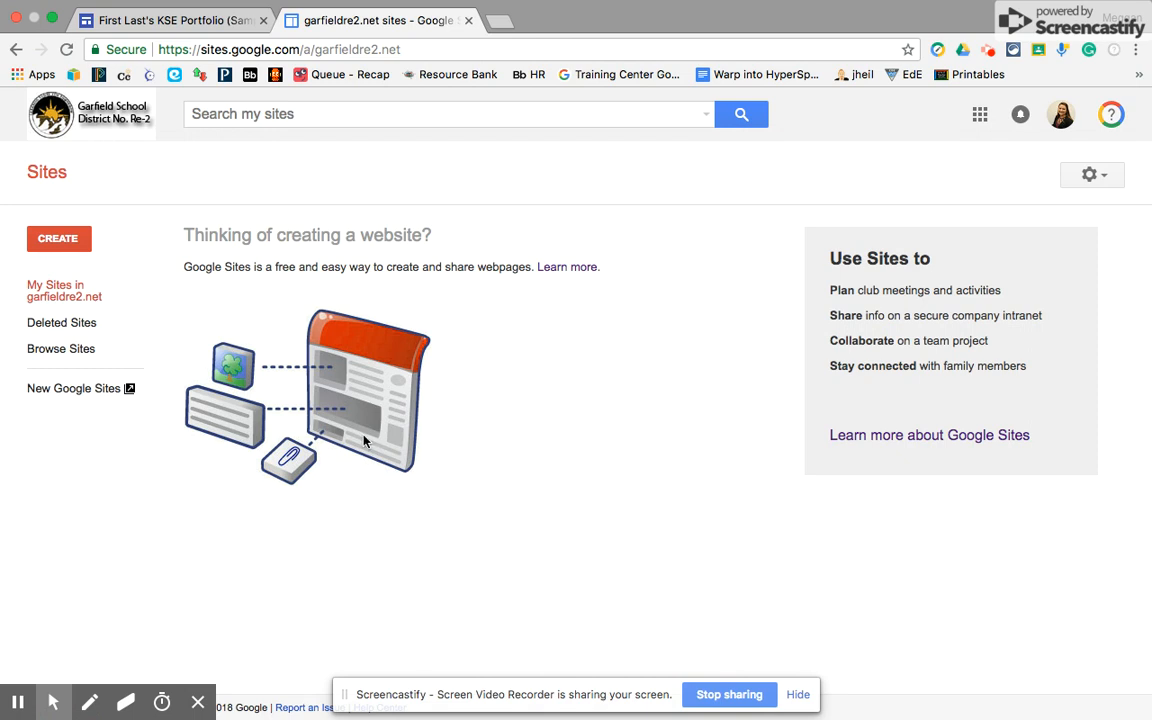
- Create a new blank site in the new Google Sites
left_click(62, 386)
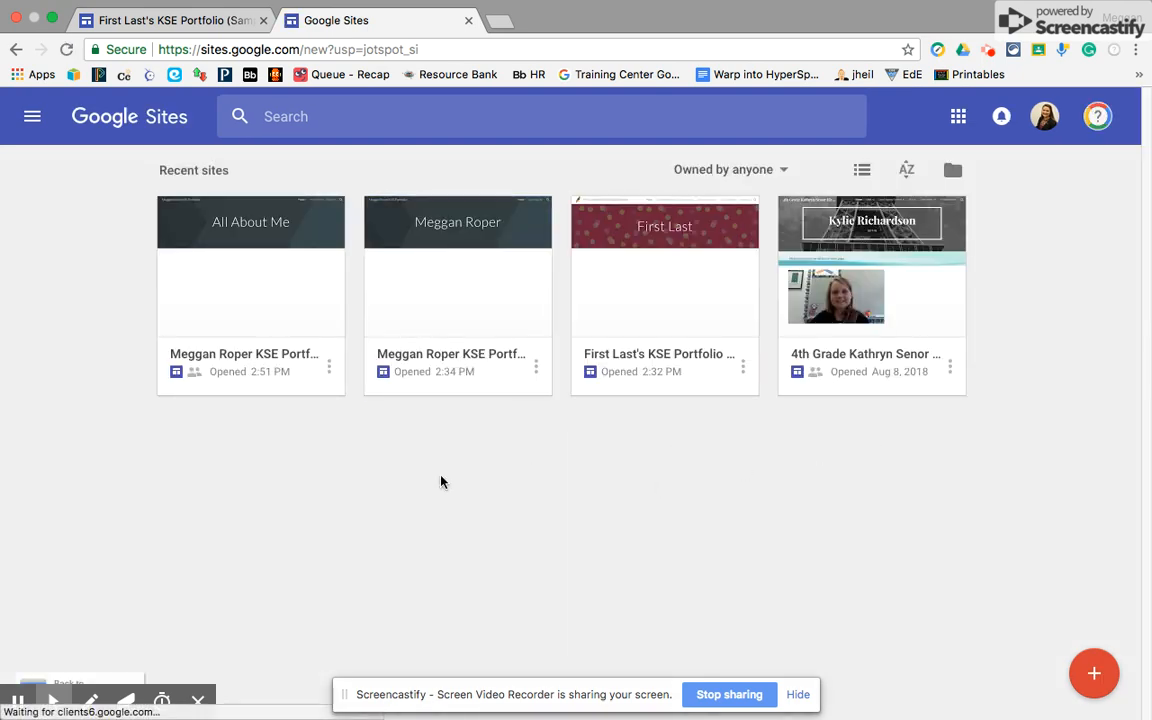
left_click(1095, 674)
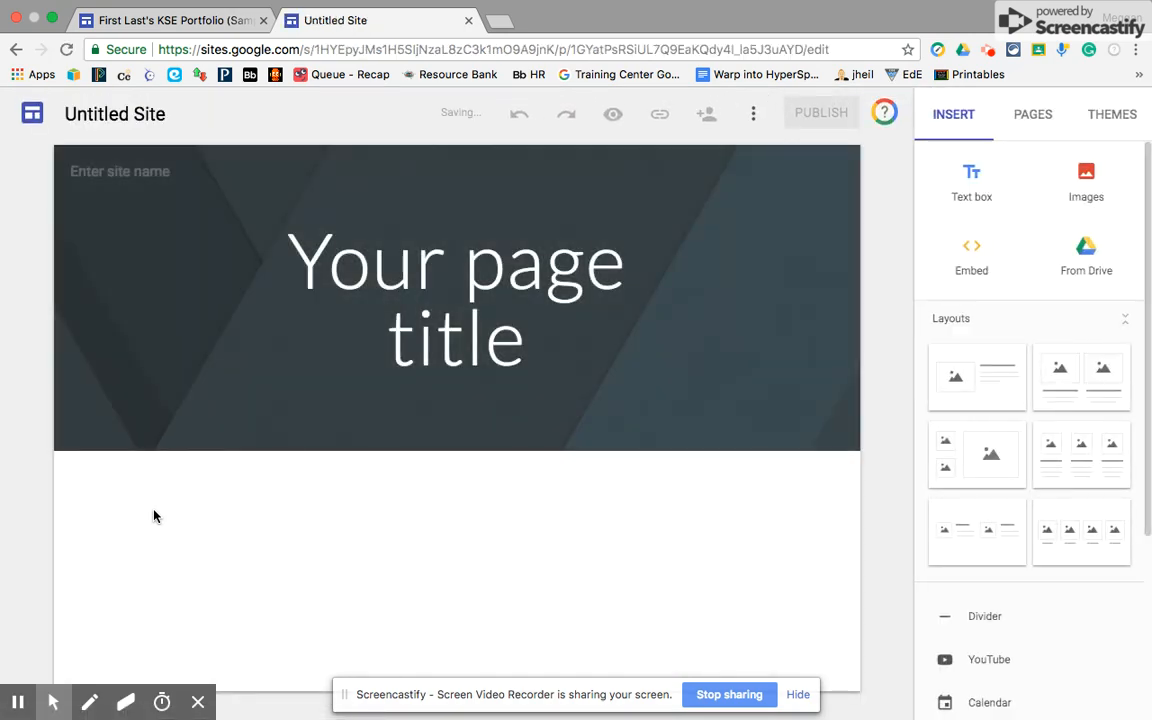
- Rename the Untitled Site to the owner's name plus 'KSE Portfolio' and show the Pages list
left_click(130, 113)
left_click(146, 24)
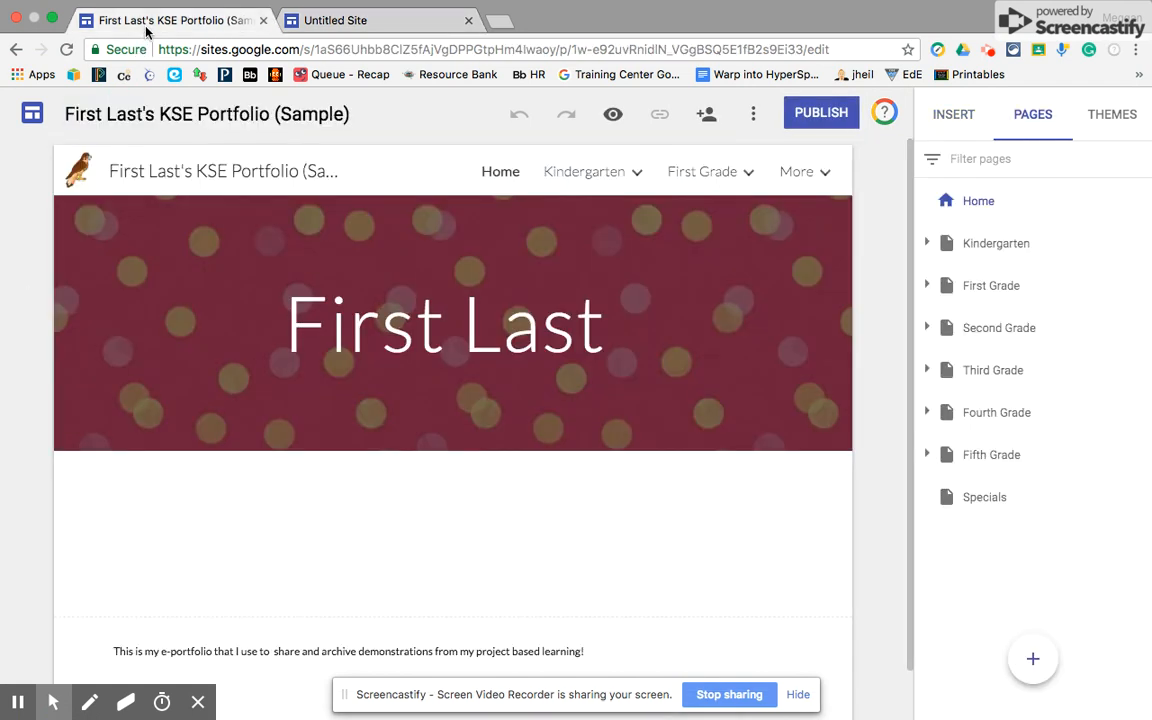
mouse_move(199, 217)
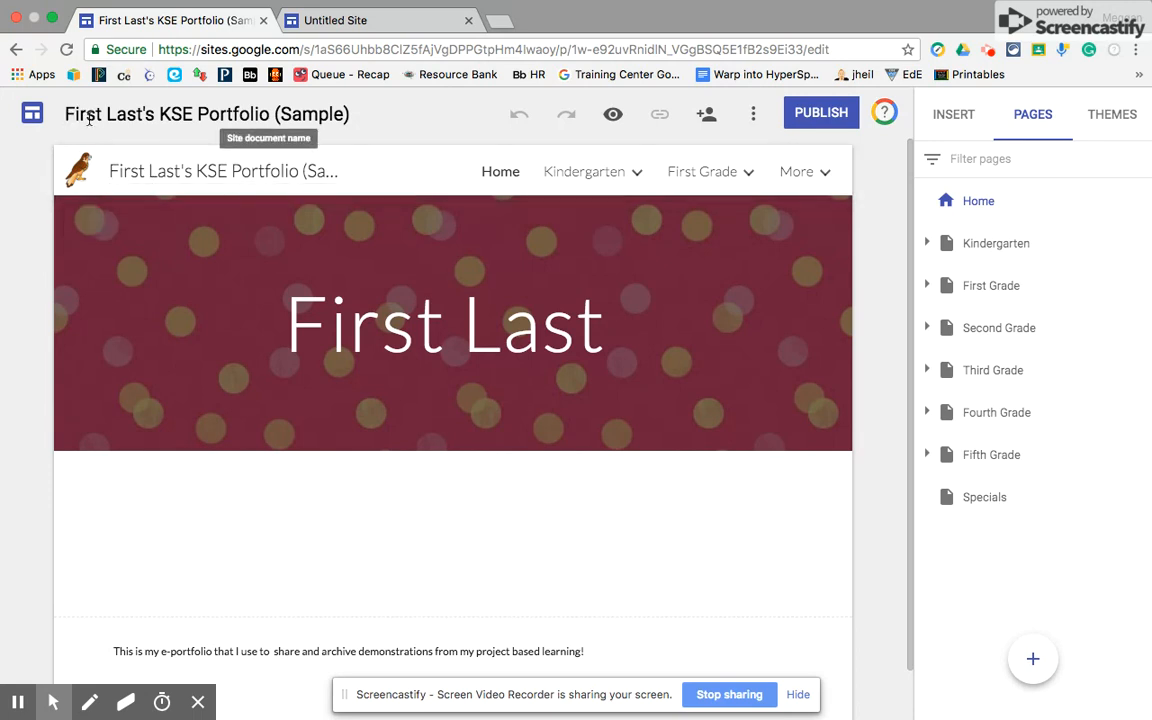
left_click(293, 24)
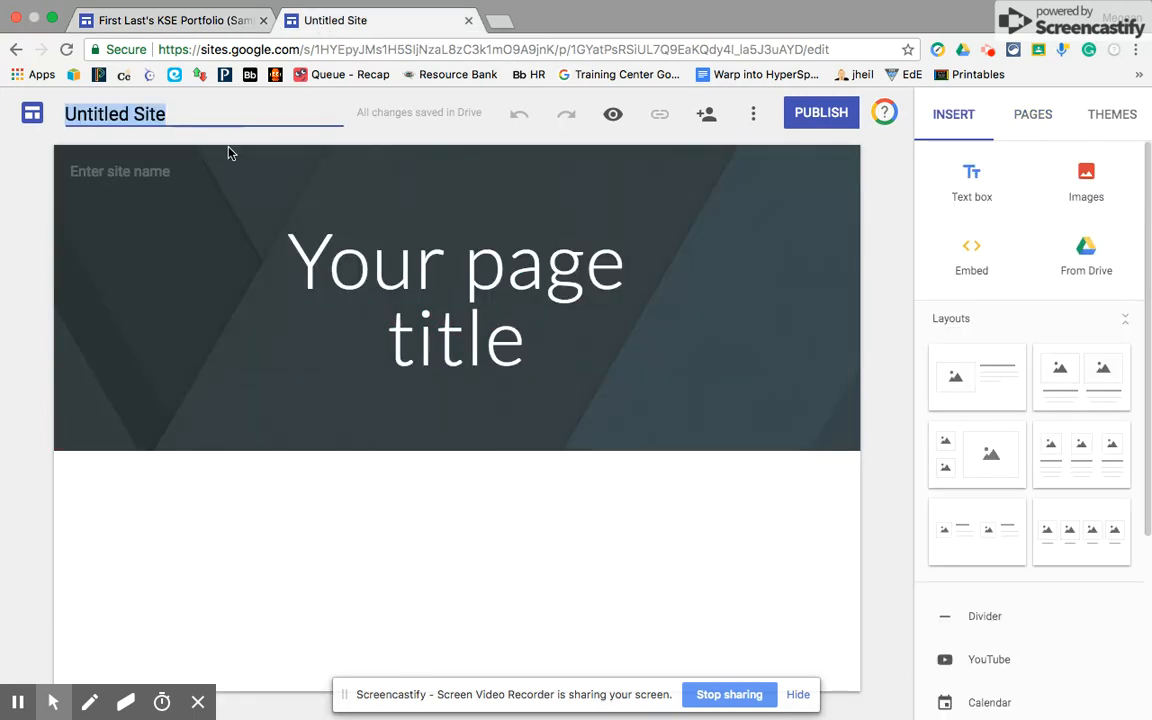
key("BackSpace")
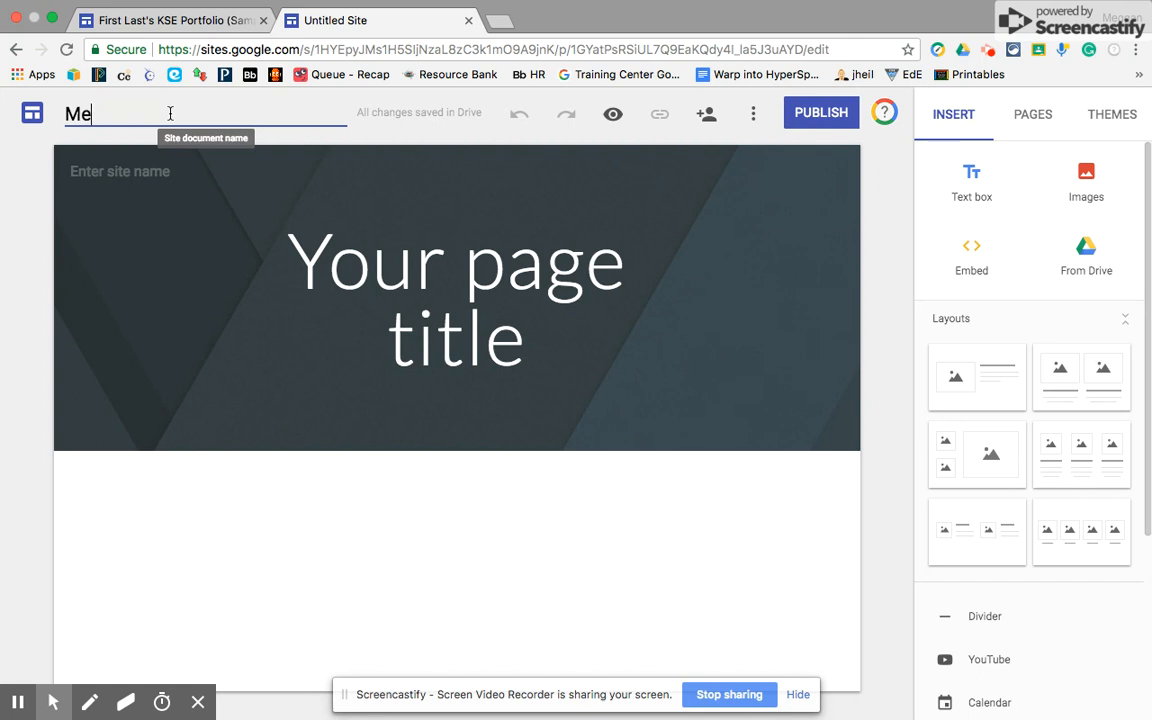
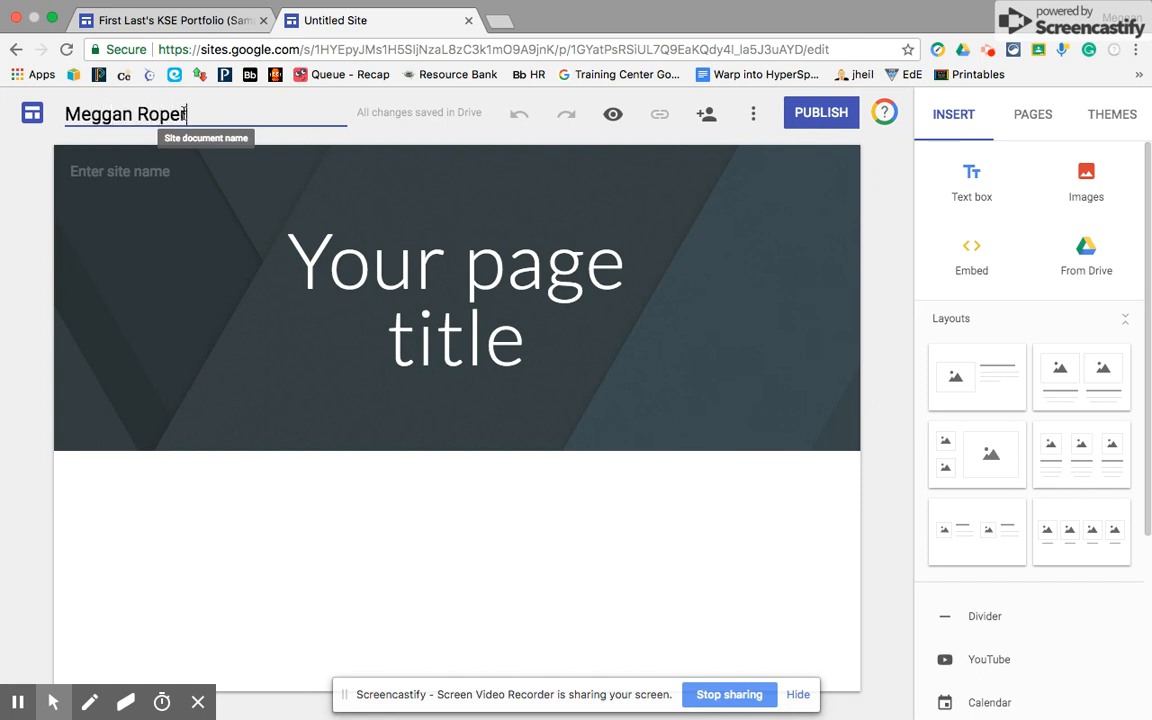
type("KSE Portfolio")
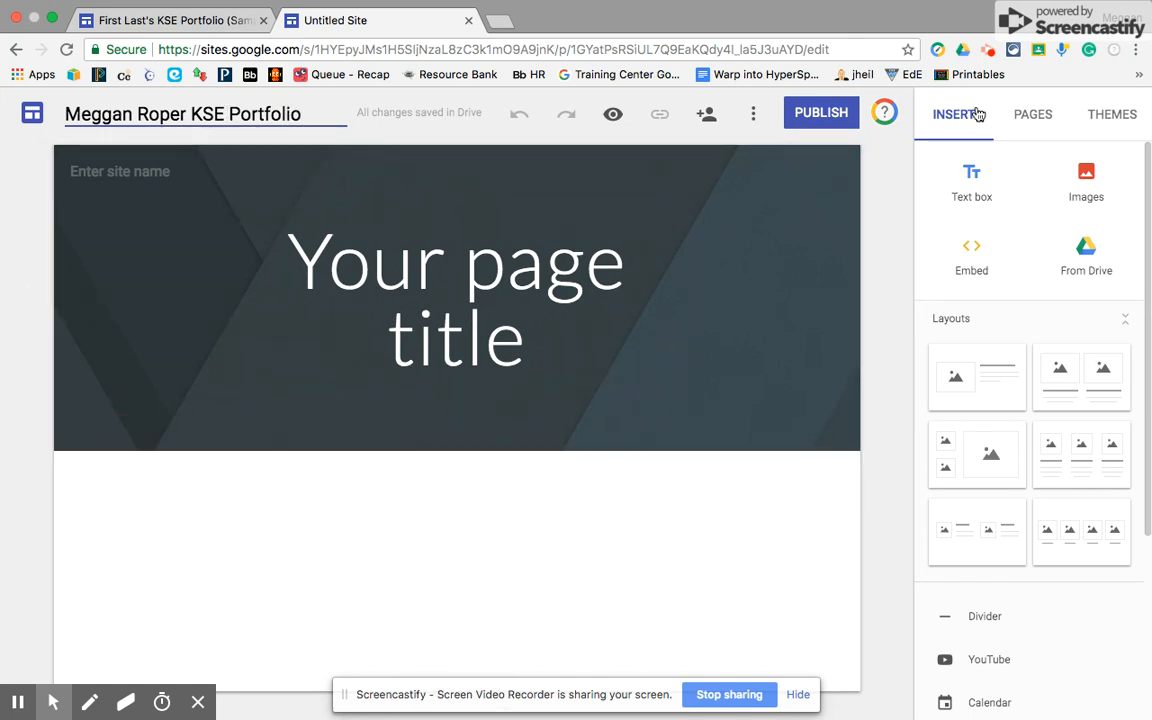
left_click(1033, 116)
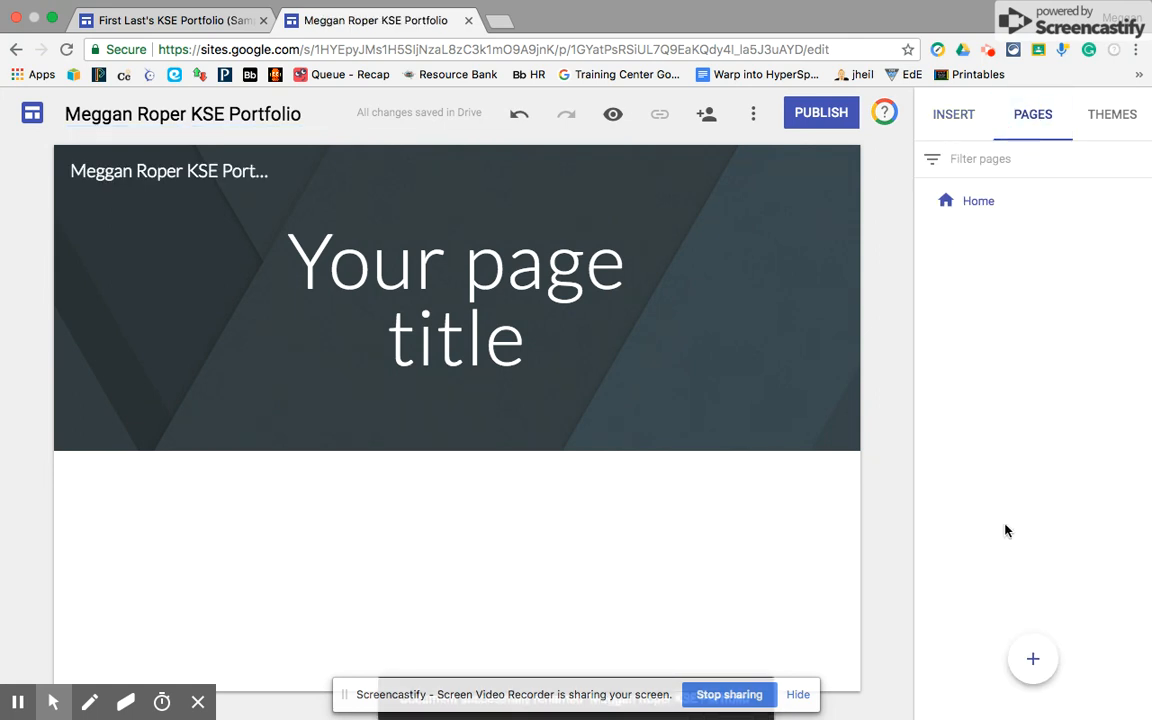
- Add two top-level pages named '1st Grade' and 'Specials'
left_click(1035, 659)
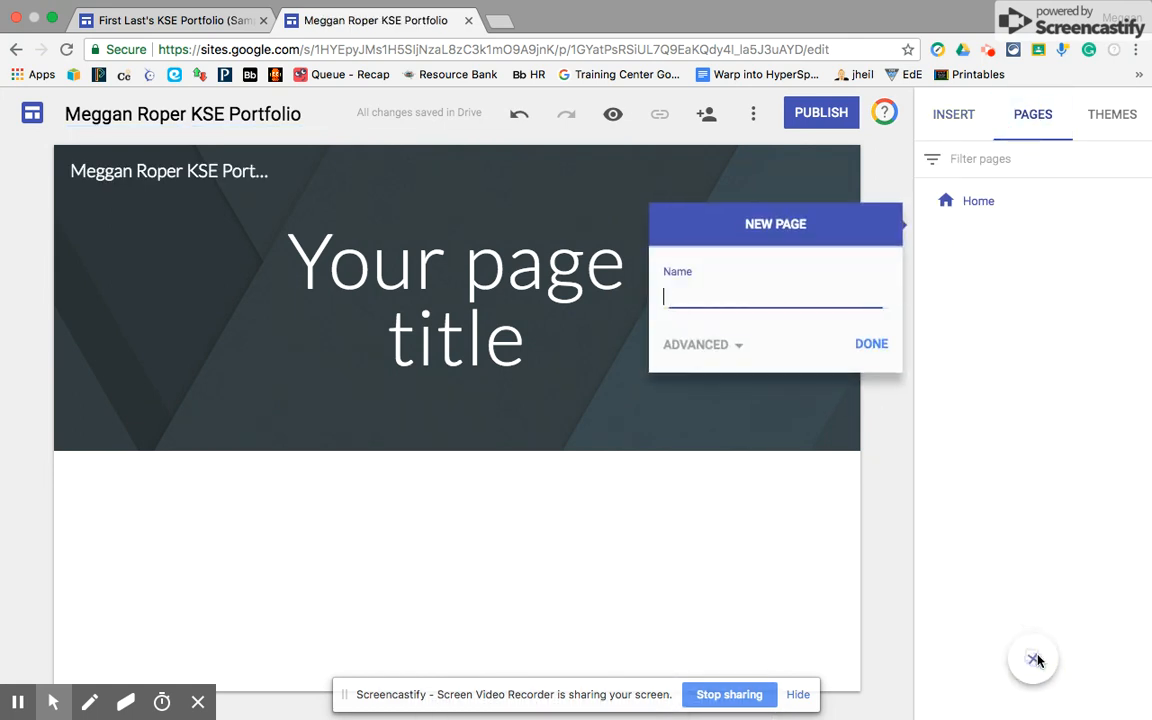
type("1st Grade")
left_click(884, 344)
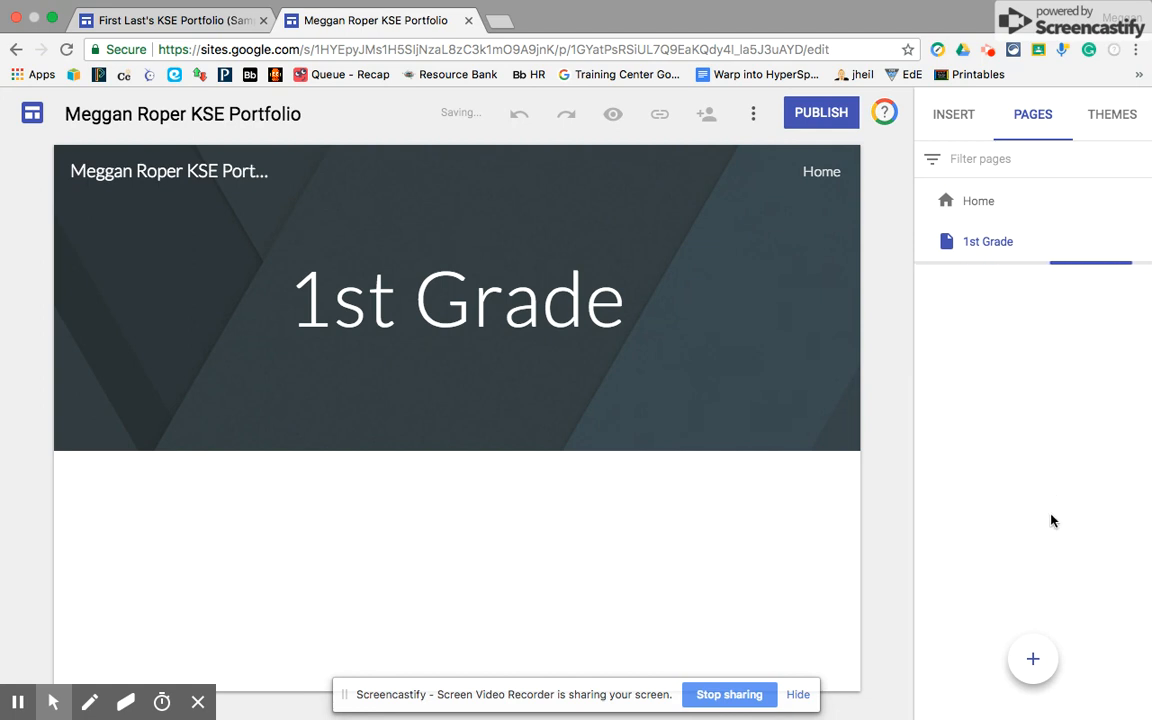
left_click(1035, 660)
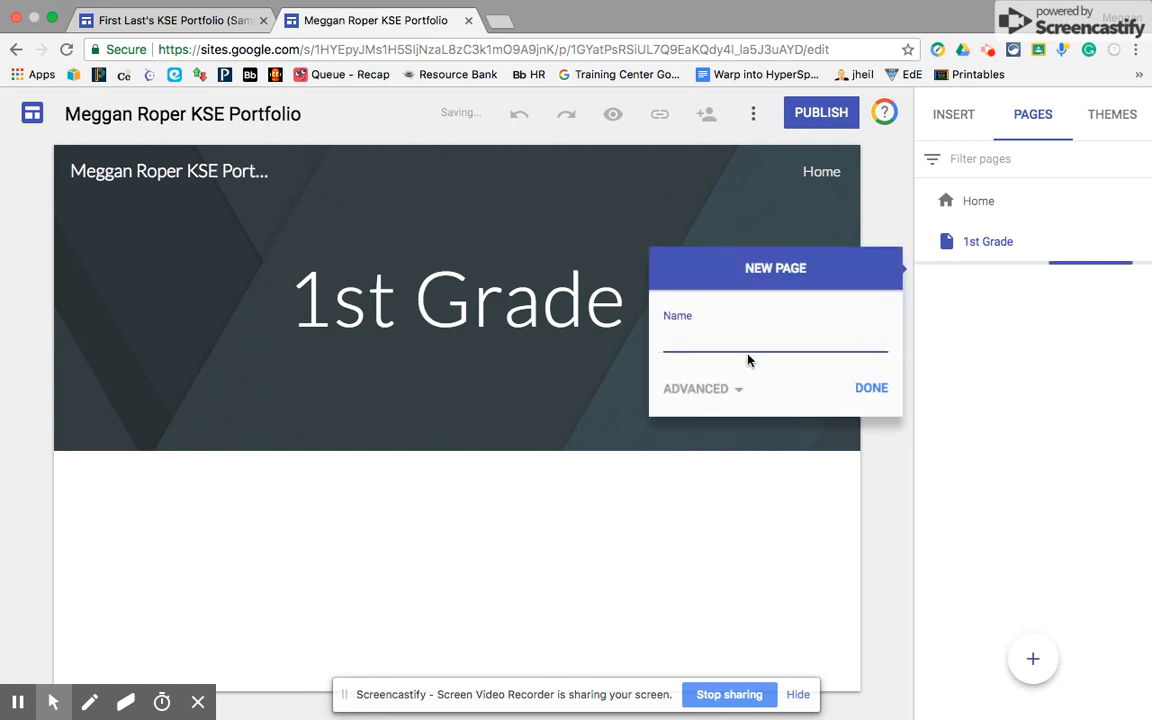
type("Specials")
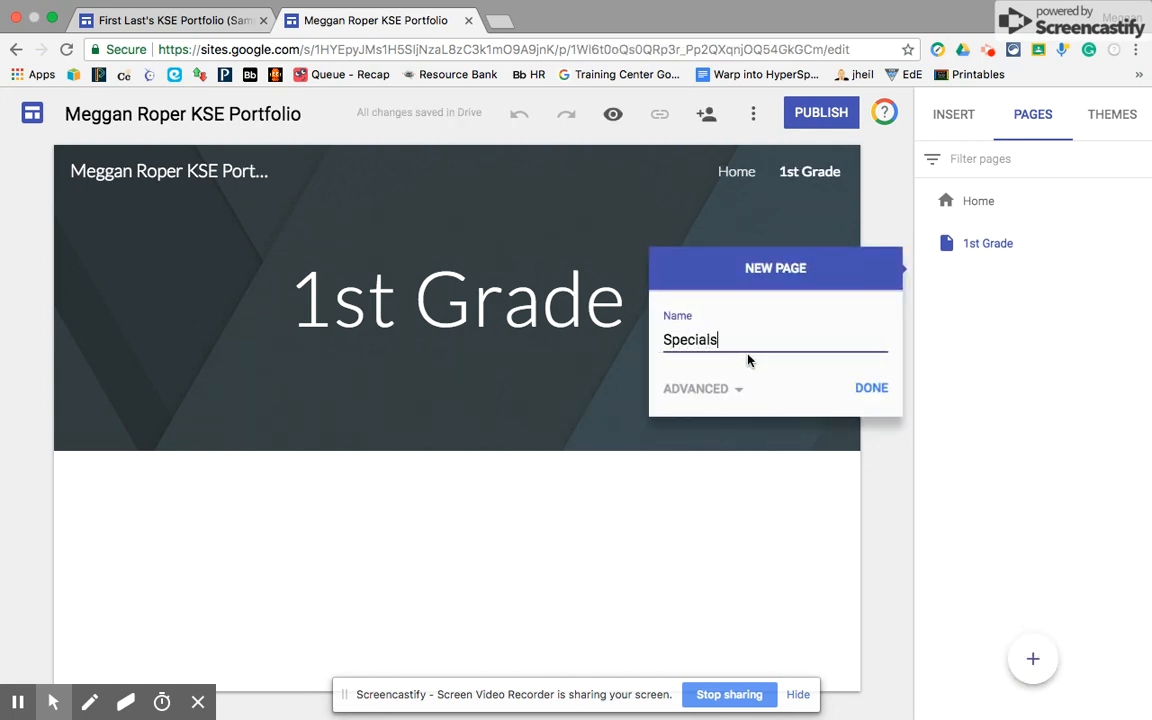
left_click(868, 388)
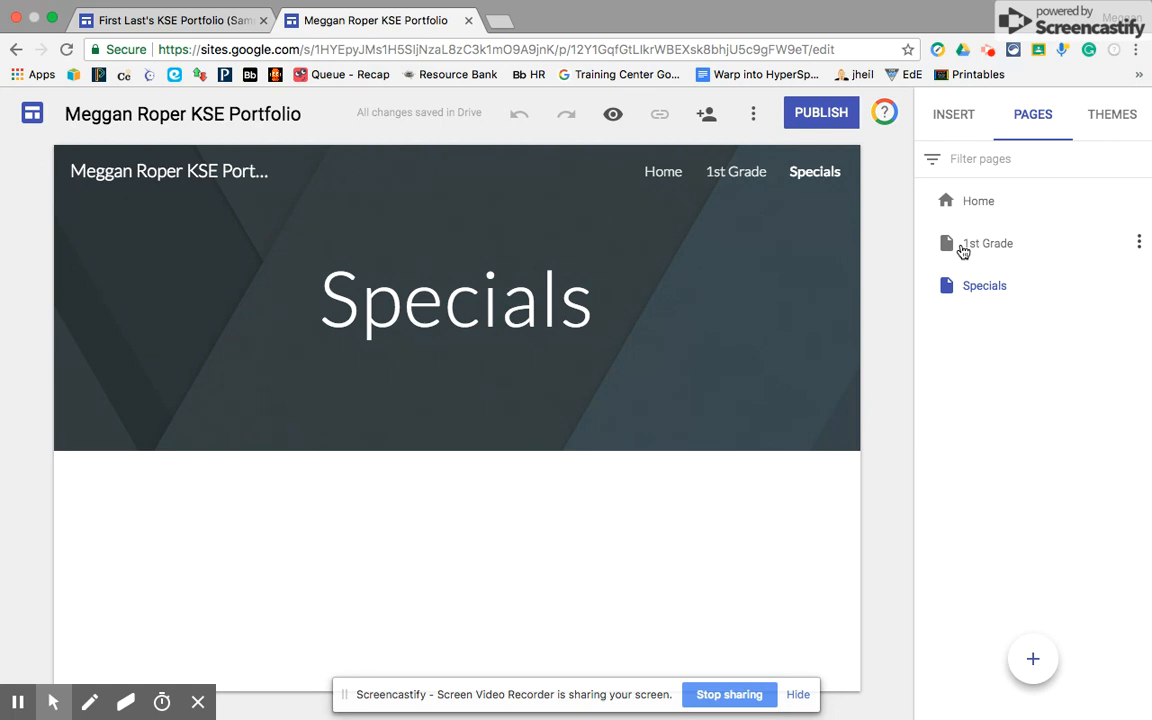
- Add a 'Language Arts' subpage under the 1st Grade page
left_click(1139, 245)
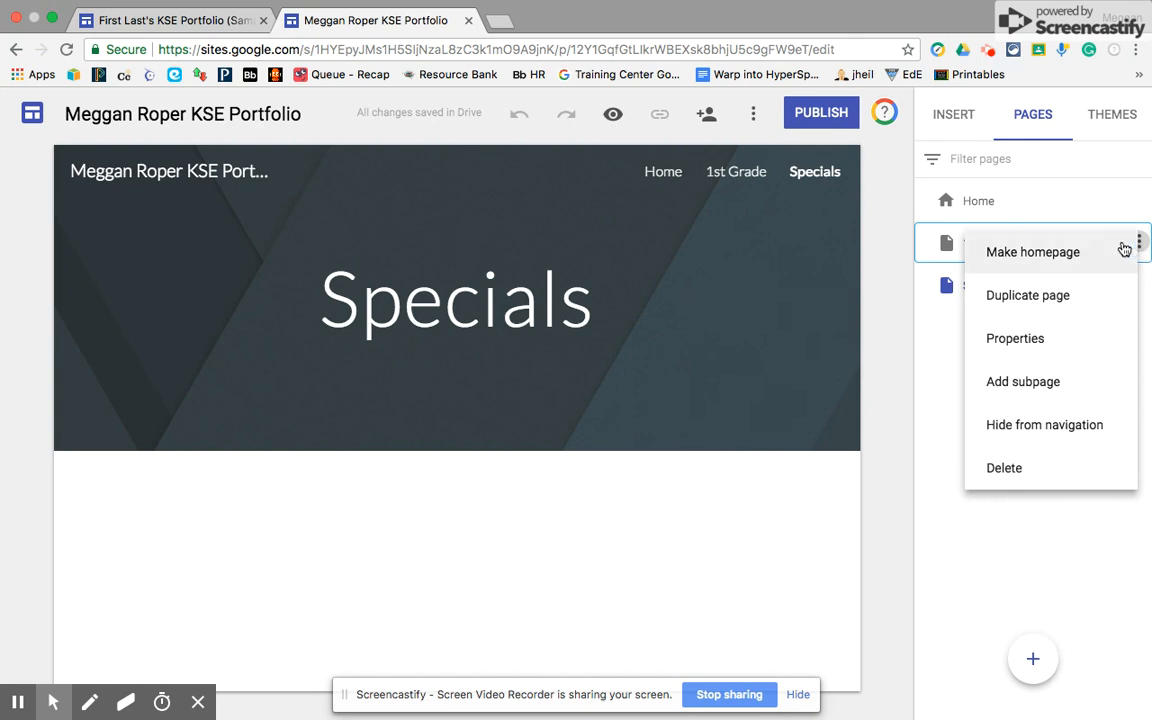
left_click(1038, 385)
left_click(749, 339)
type("gugae")
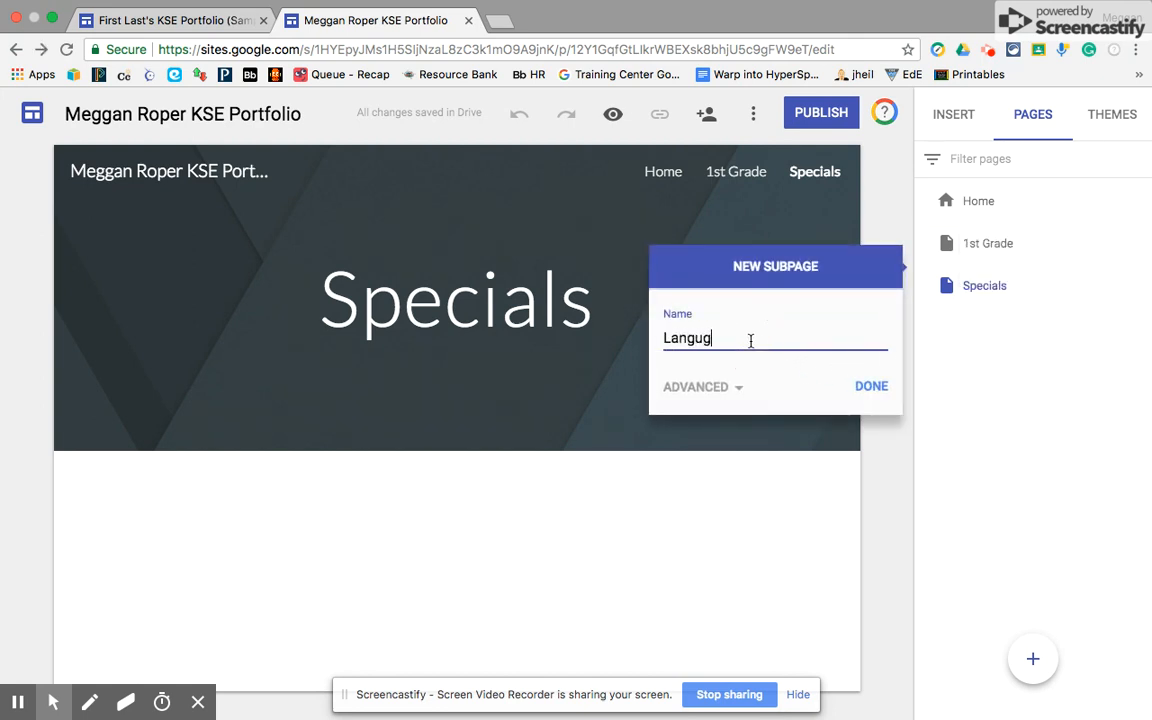
key("BackSpace")
key("BackSpace")
key("BackSpace")
key("BackSpace")
type("uage Arts")
left_click(860, 385)
- Add a 'Math' subpage under the 1st Grade page
left_click(1137, 244)
left_click(1010, 381)
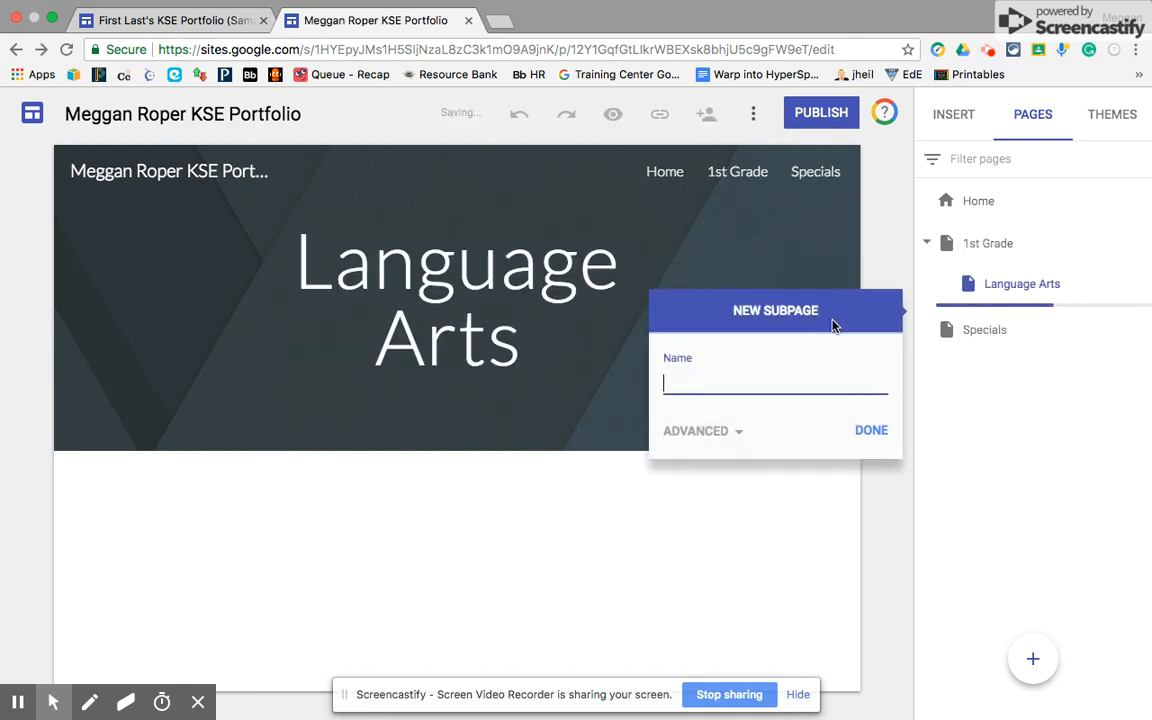
type("Math")
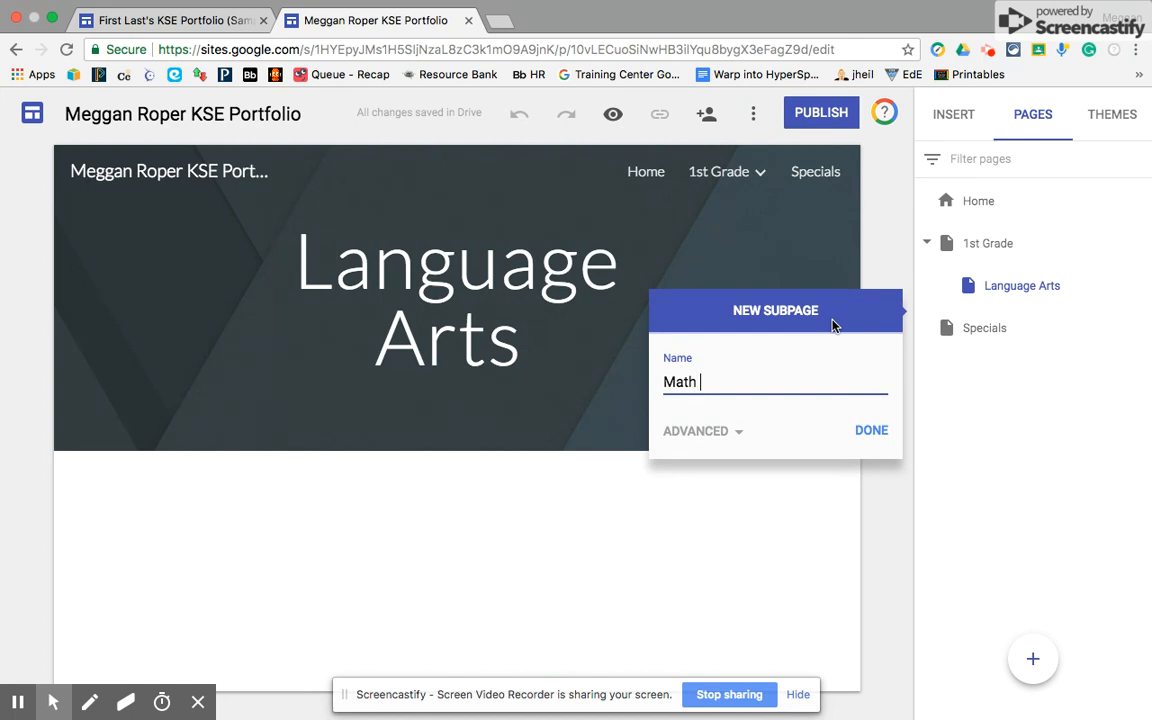
left_click(871, 430)
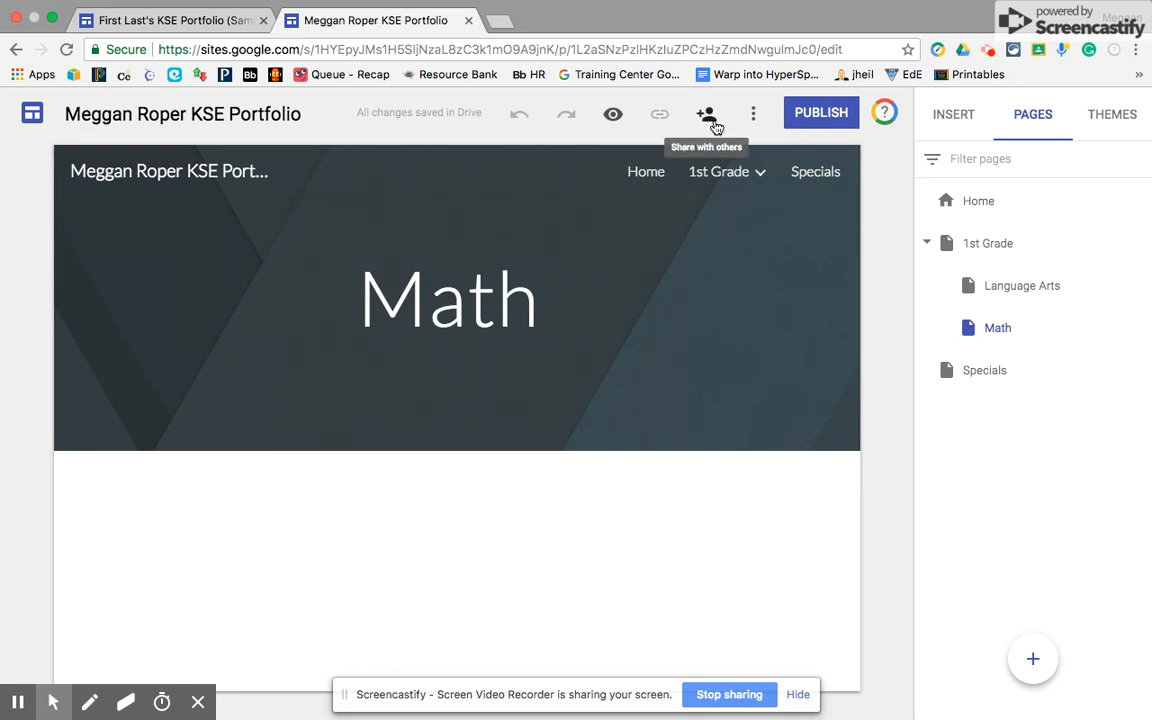
left_click(707, 118)
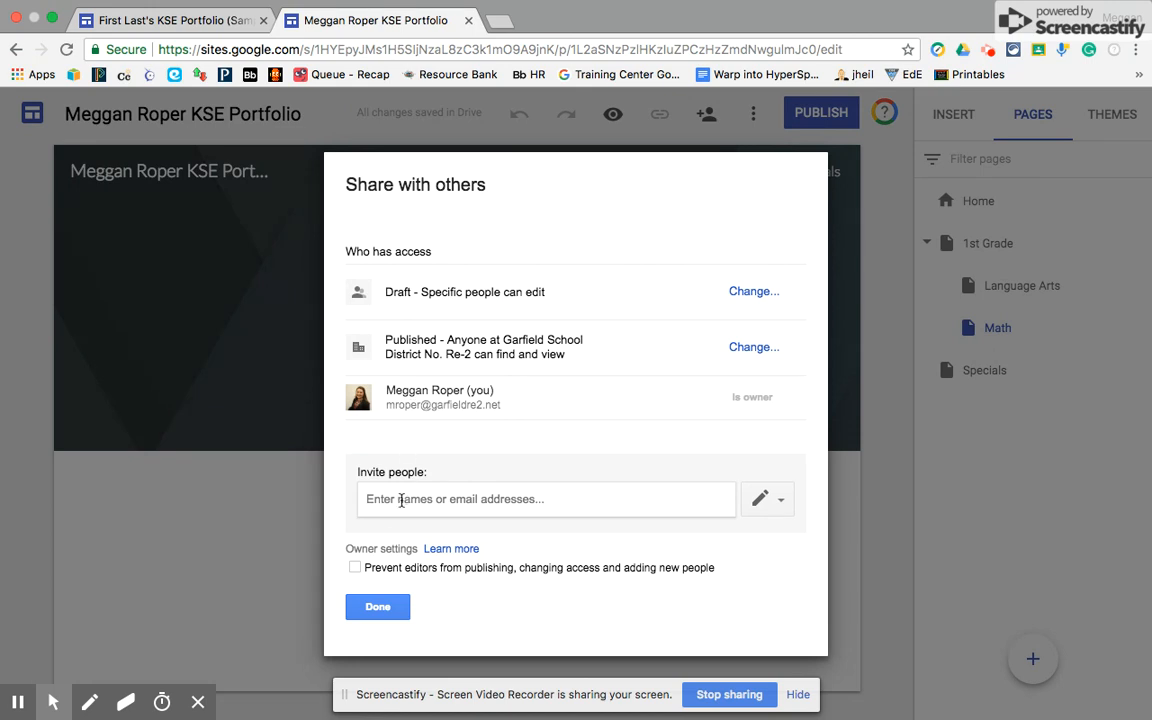
- Invite a colleague from the contact suggestions to the site and send the invitation
left_click(400, 499)
type("a")
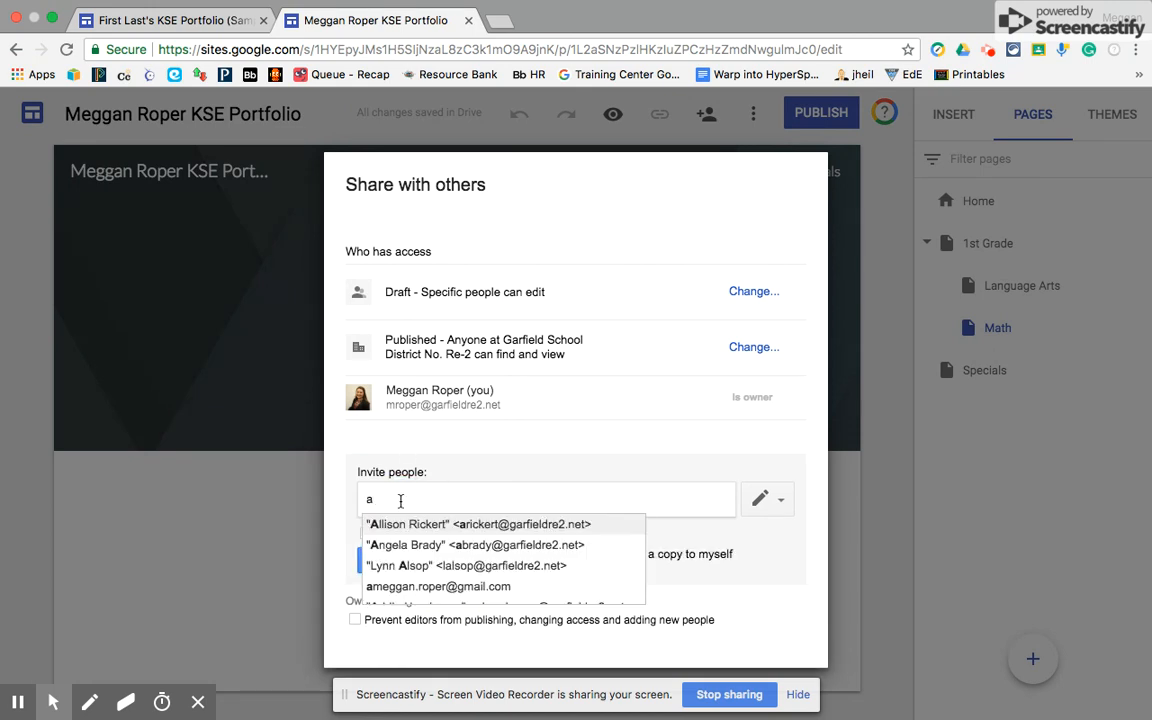
left_click(505, 526)
left_click(400, 565)
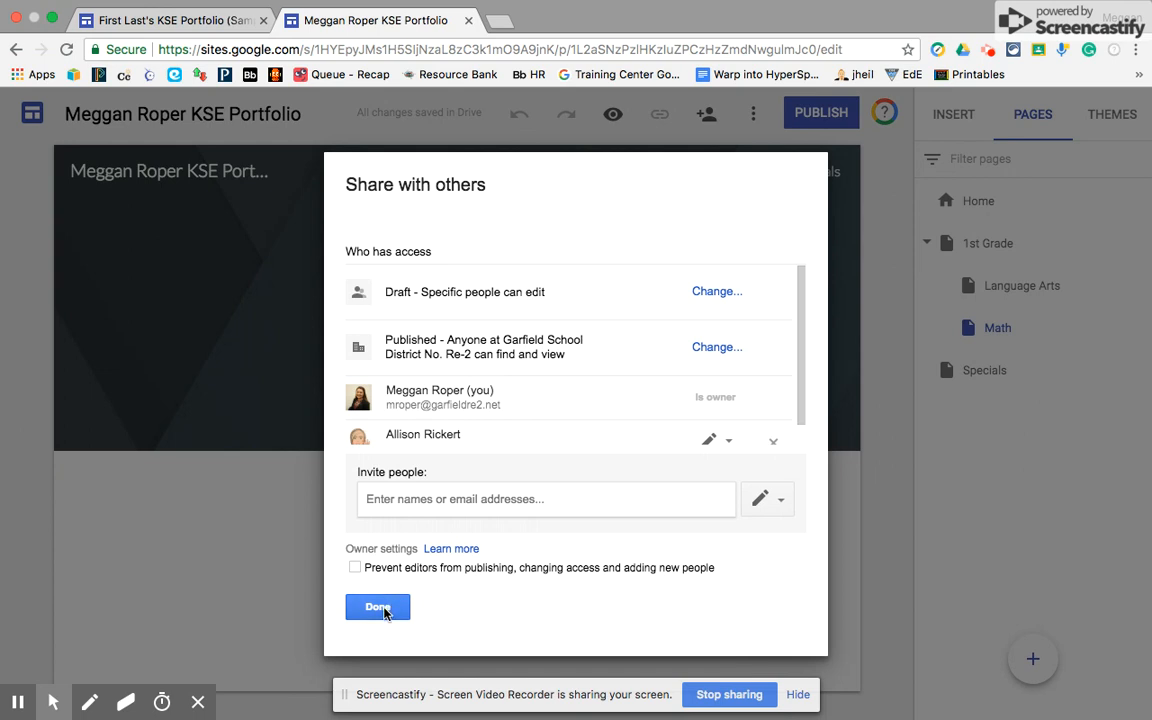
left_click(384, 609)
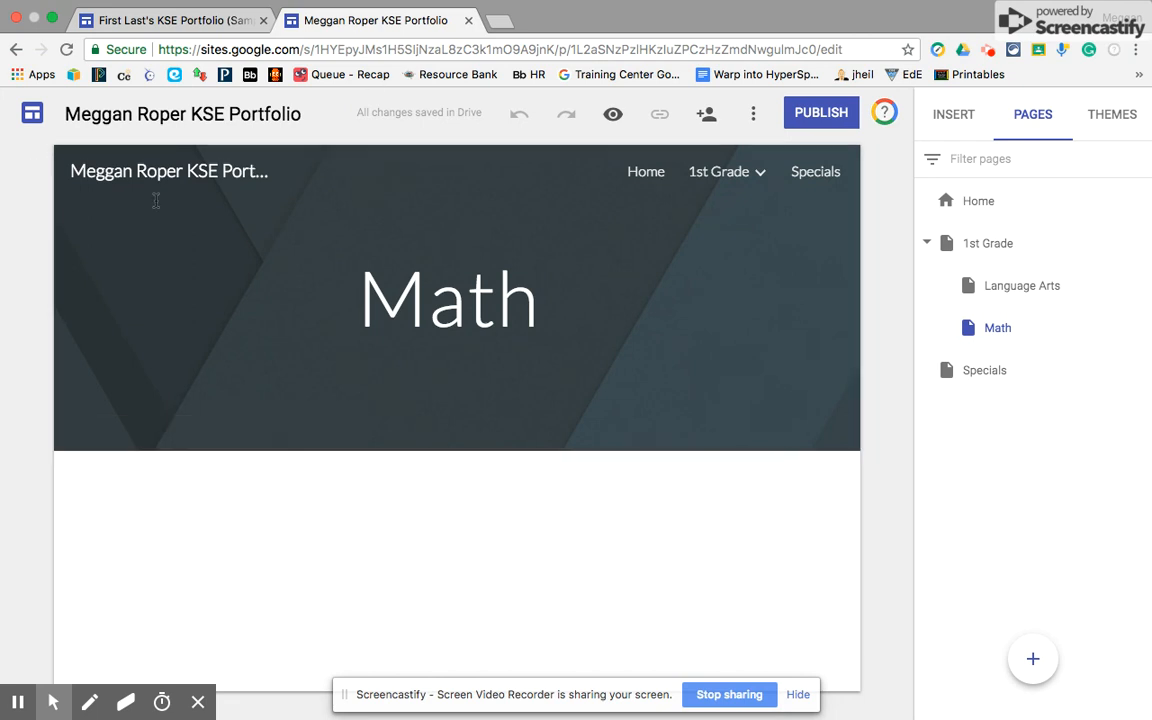
left_click(130, 20)
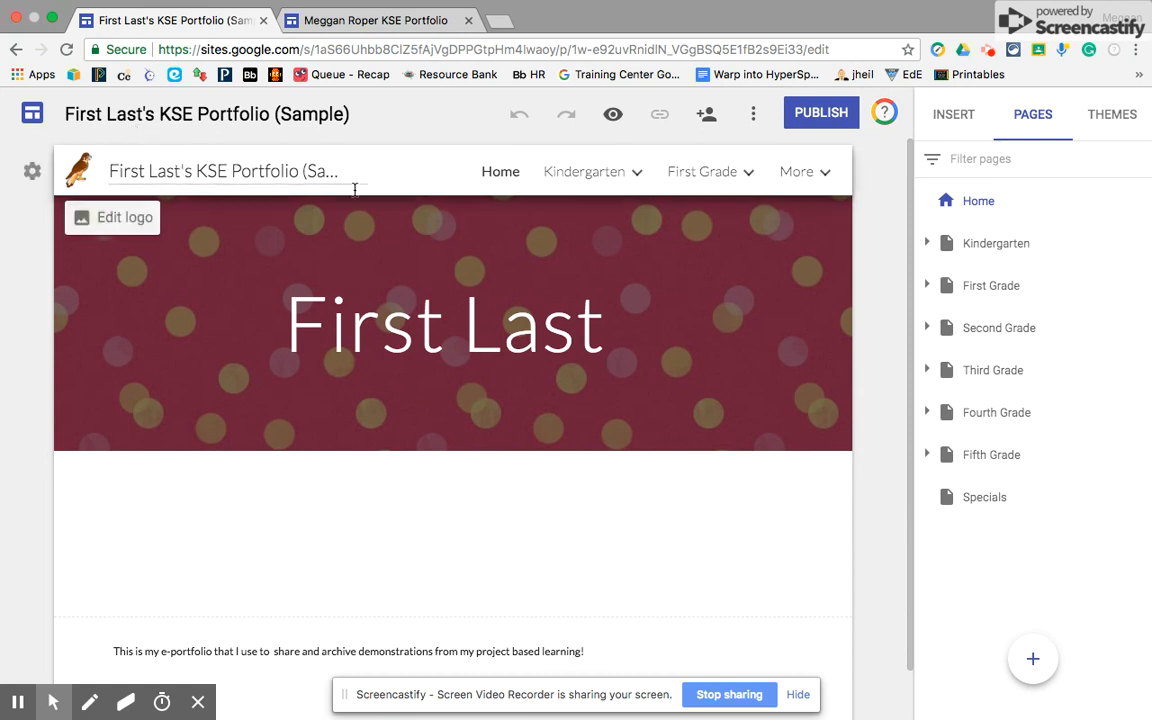
- Check the sample's First Grade subpages, then open the new portfolio's Home page
left_click(927, 286)
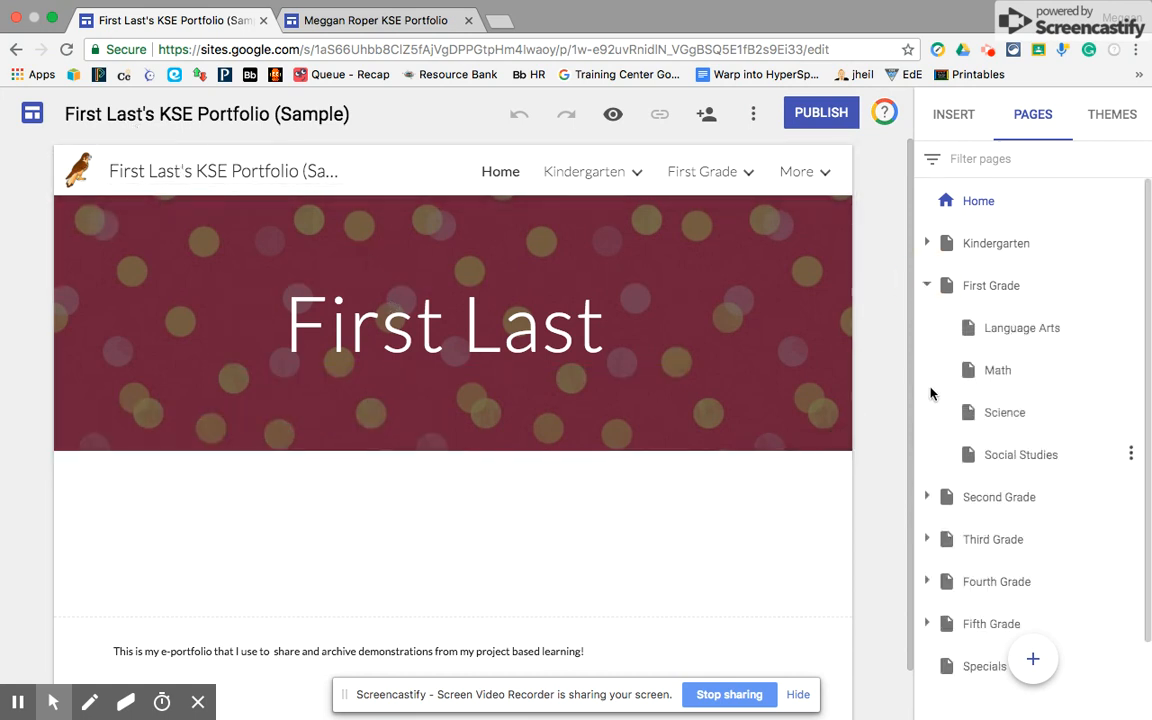
left_click(927, 286)
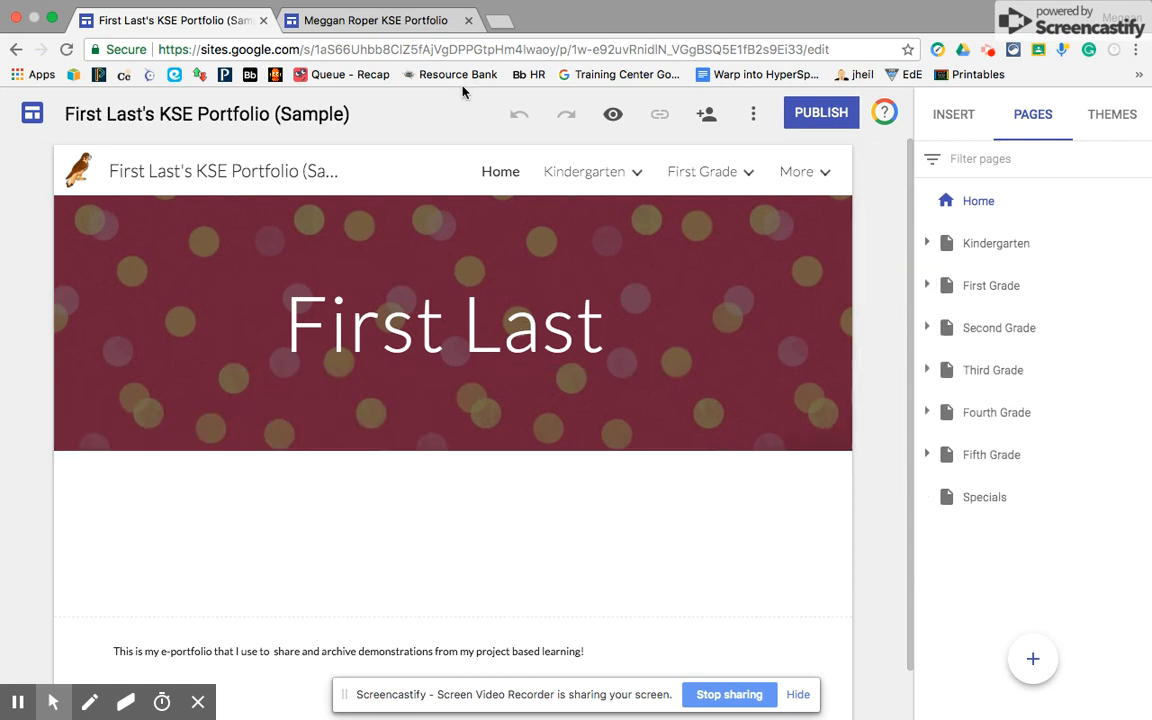
left_click(375, 20)
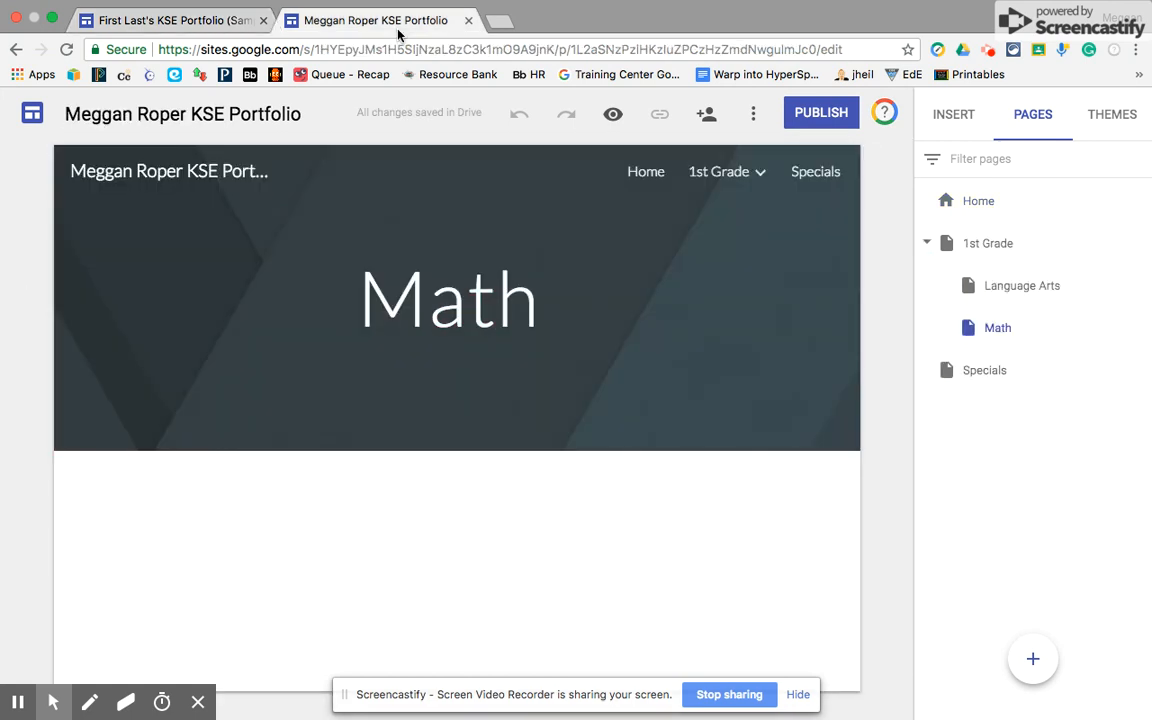
left_click(646, 175)
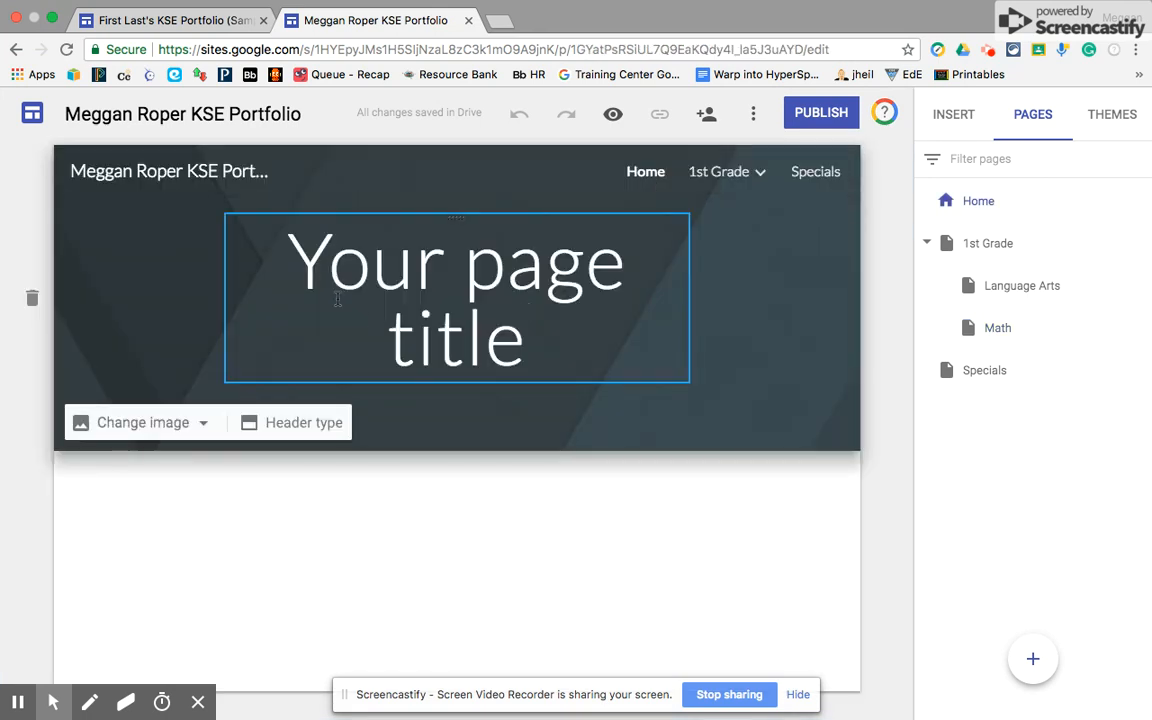
left_click(182, 20)
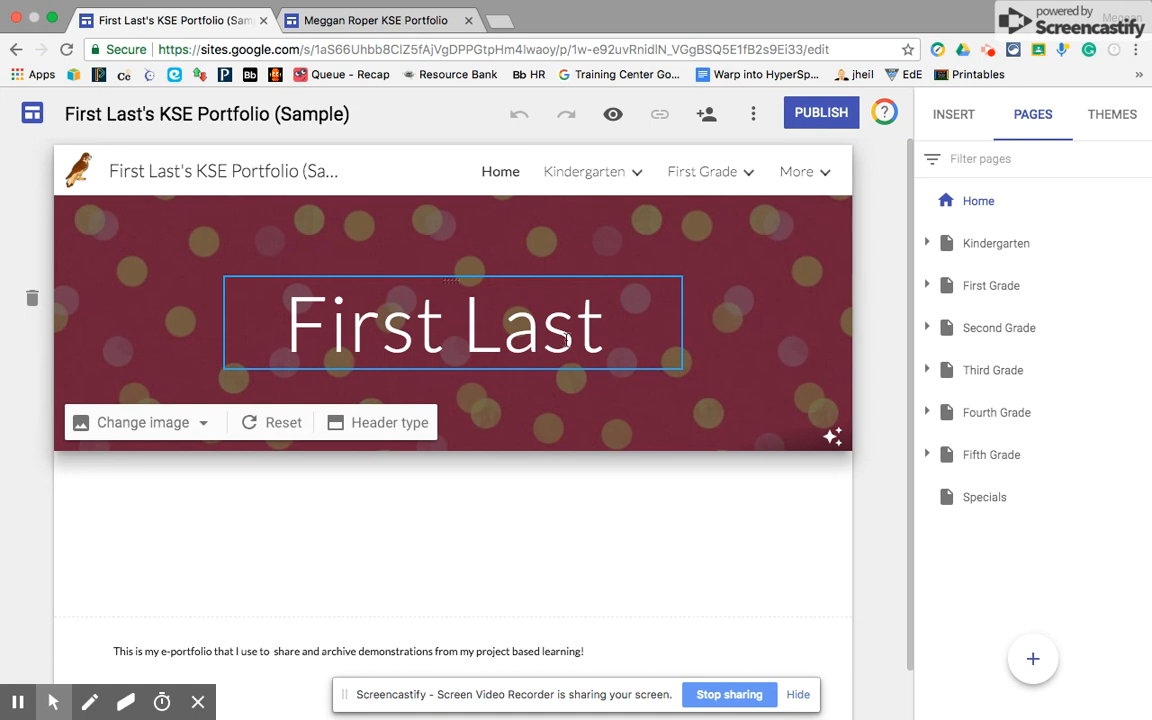
left_click(329, 20)
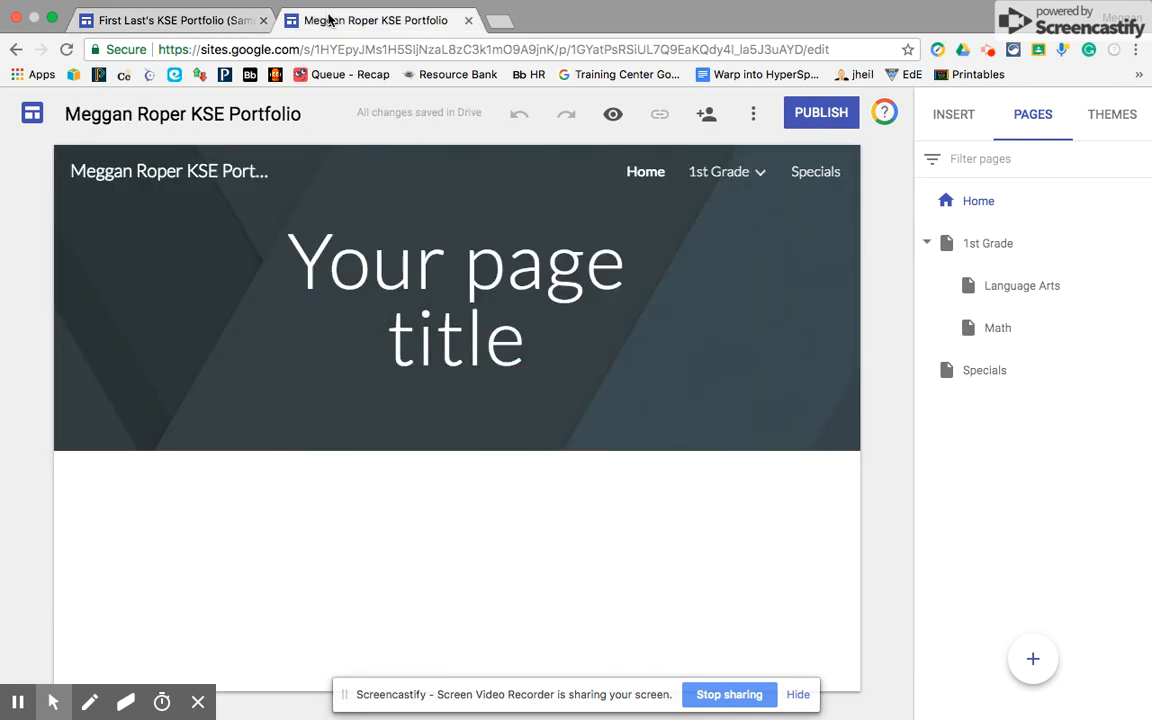
- Replace the Home page's 'Your page title' placeholder with the owner's full name
triple_click(513, 300)
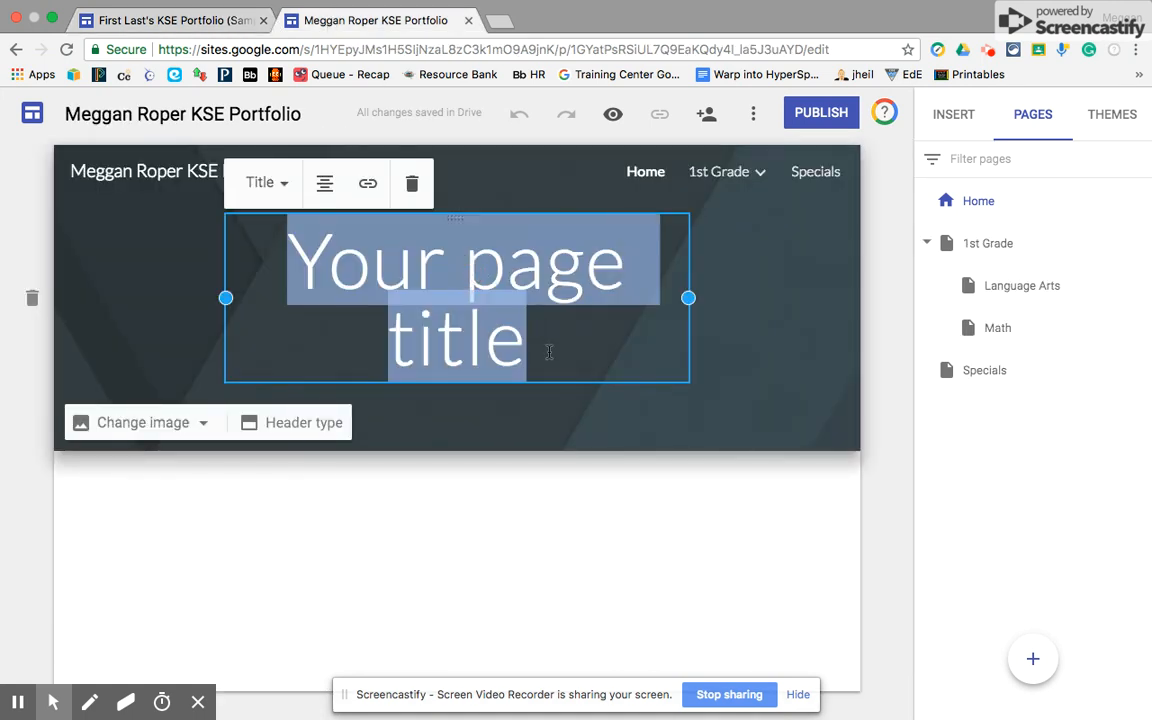
key("BackSpace")
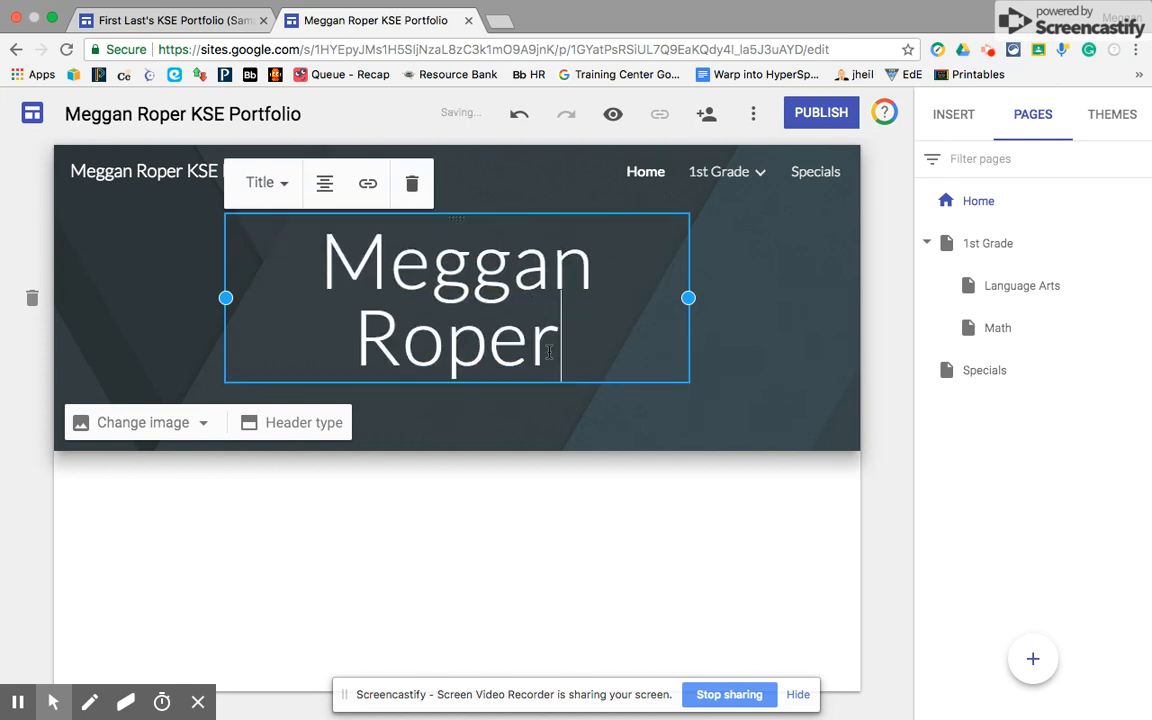
left_click(517, 499)
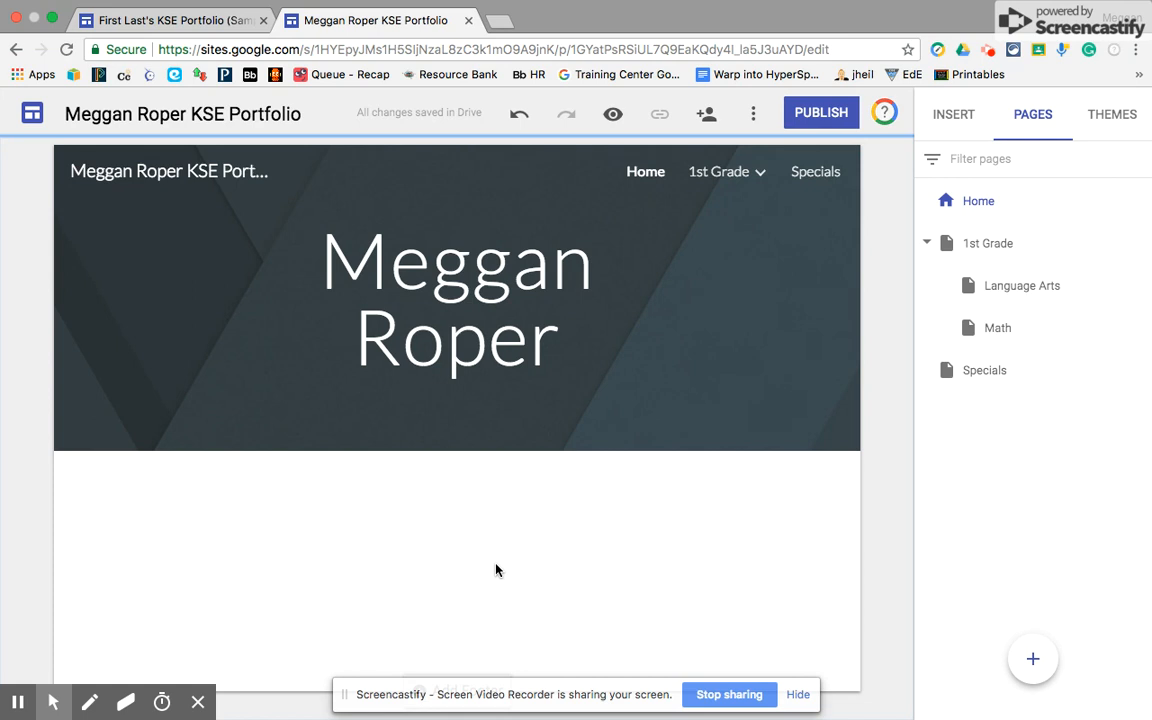
left_click(190, 21)
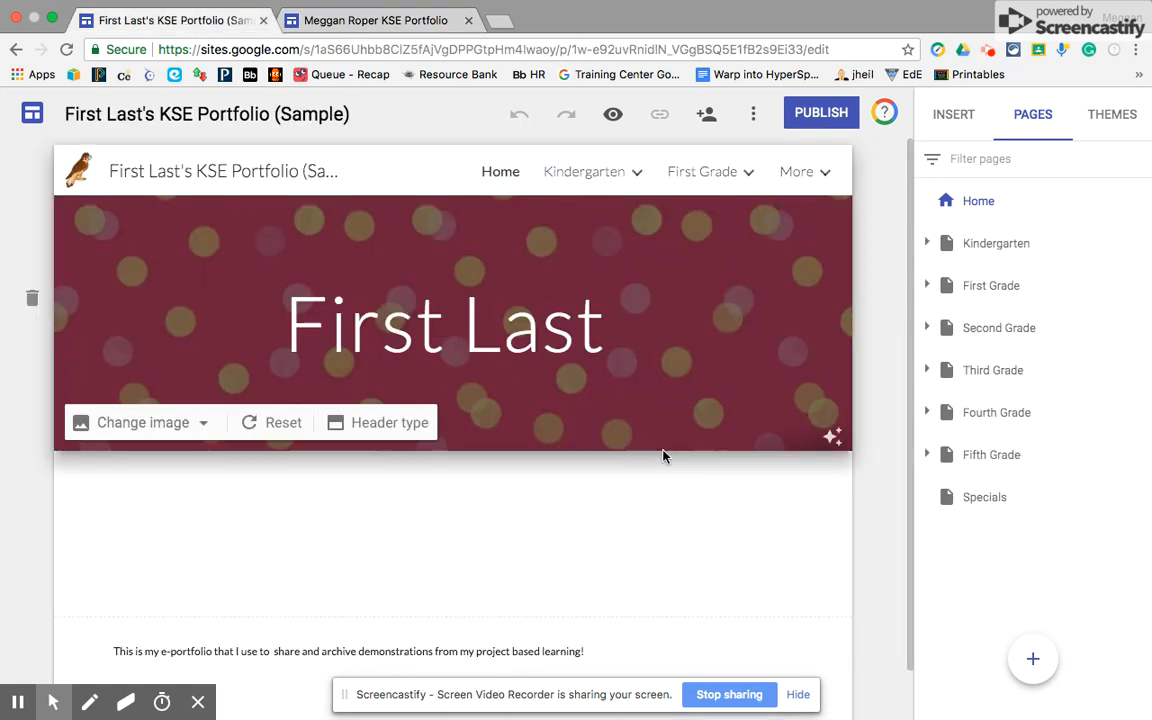